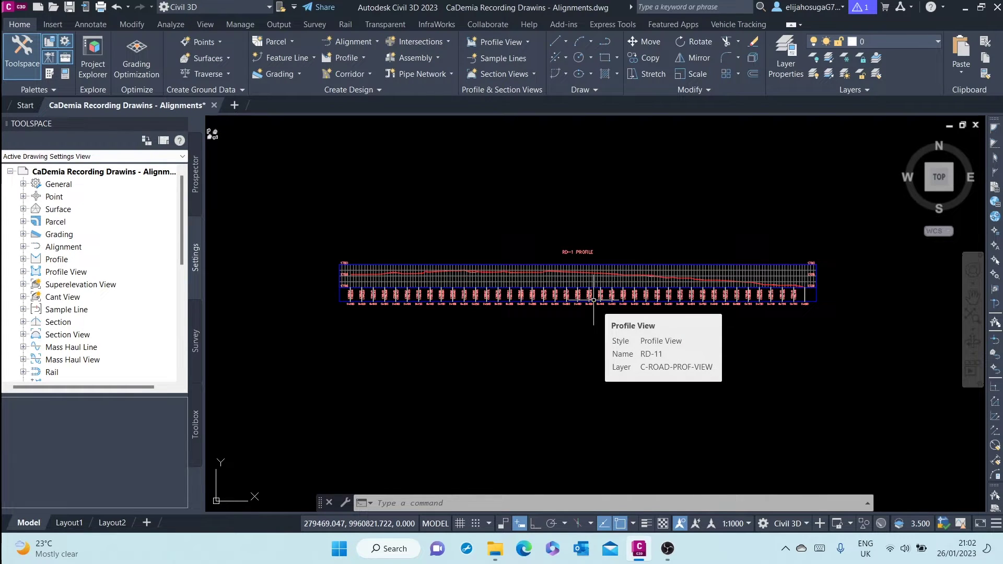
Pan to the RD-1 profile and select profile view RD-11.
scroll(562, 275, "up", 3)
middle_click_drag(562, 275, 543, 272)
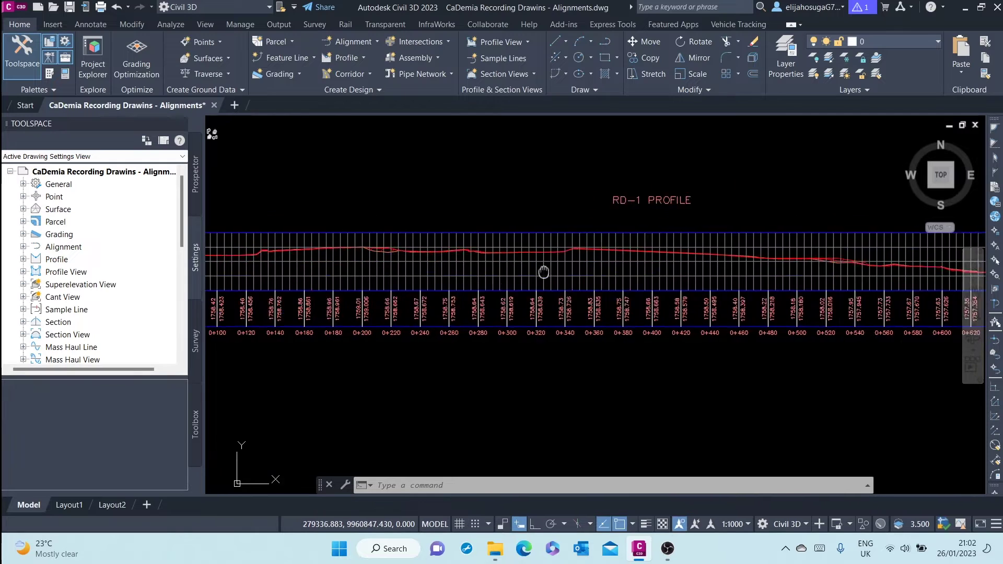
middle_click_drag(316, 266, 554, 265)
left_click(554, 264)
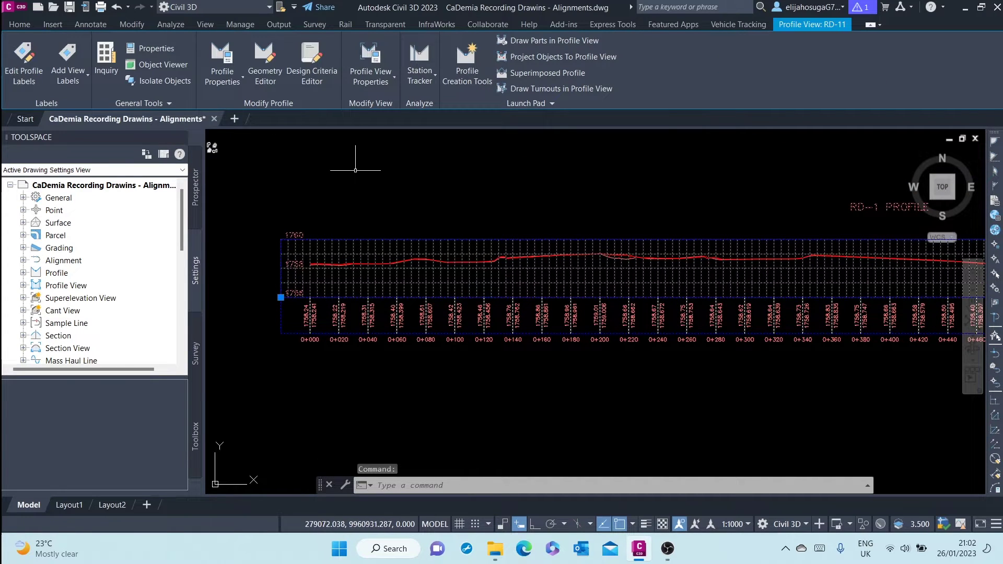
Start the Profile Properties command, cancel its selection prompt, and reselect RD-11.
left_click(237, 79)
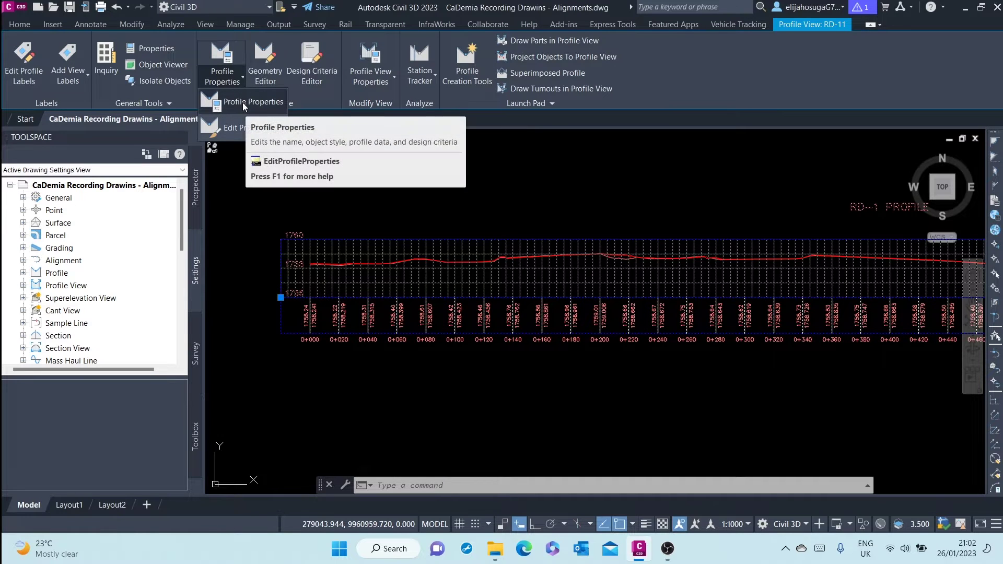
left_click(242, 102)
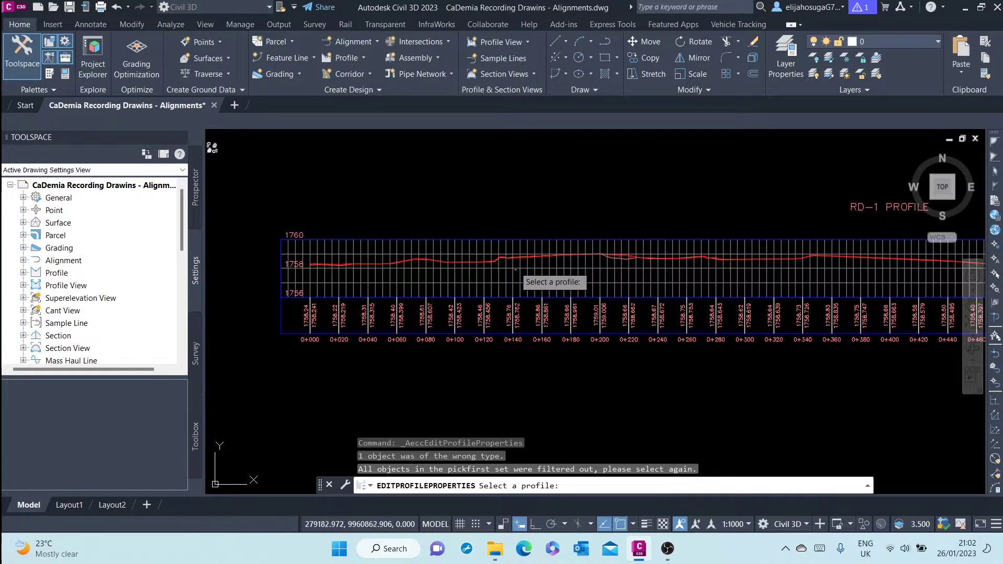
scroll(510, 256, "up", 6)
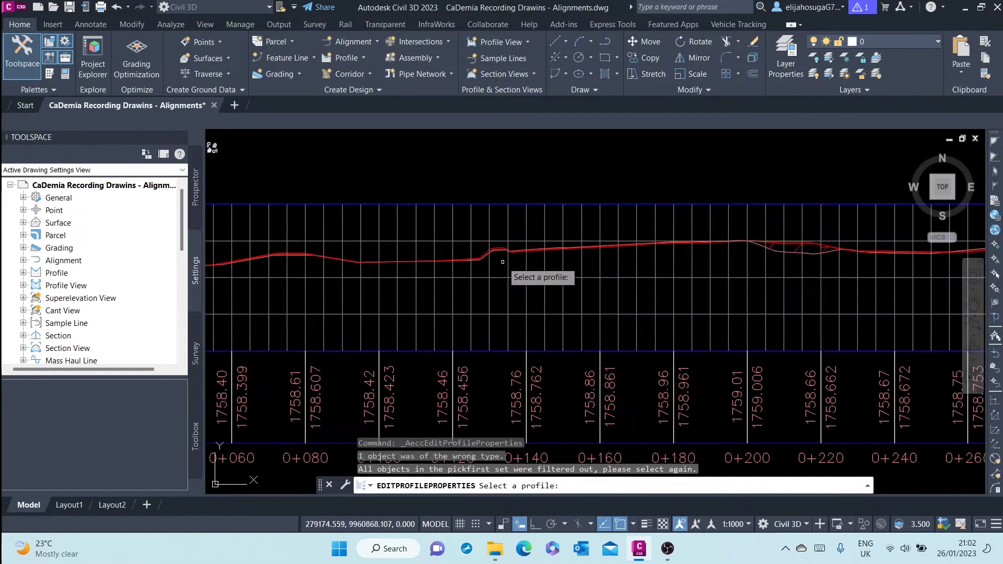
scroll(500, 233, "down", 6)
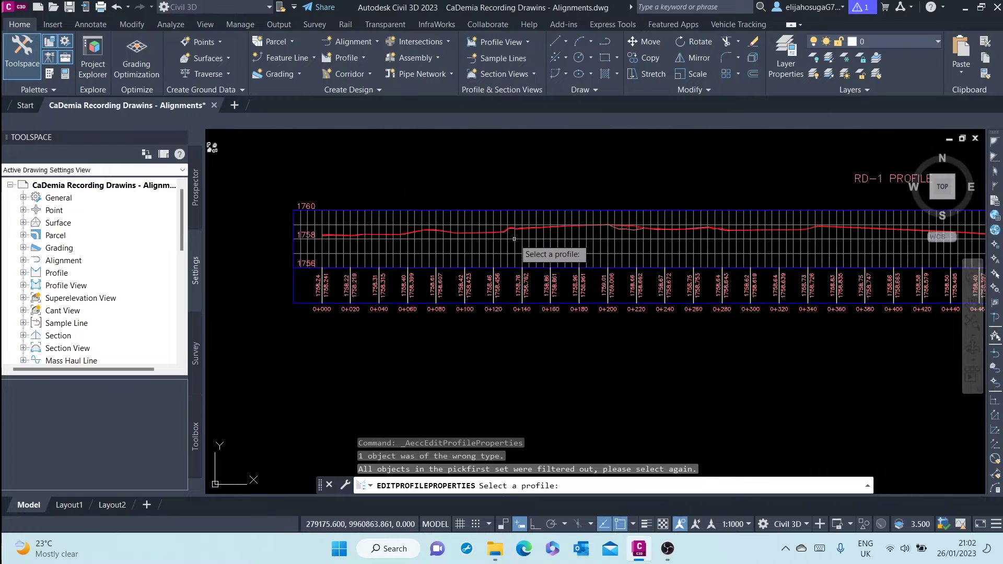
key("Escape")
left_click(515, 241)
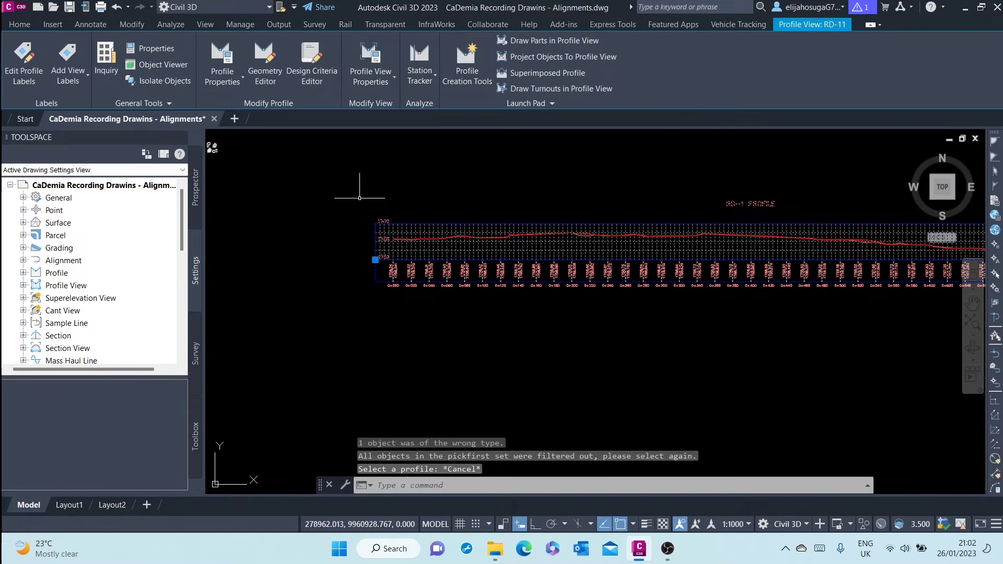
Open RD-11's Profile View Properties from the shortcut menu, then close it and reselect the view.
right_click(465, 257)
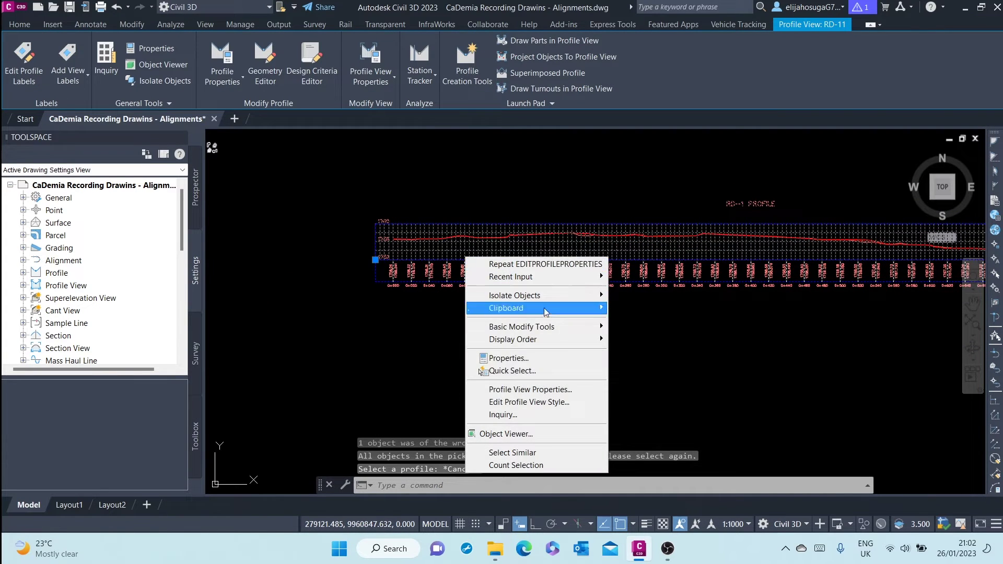
left_click(555, 390)
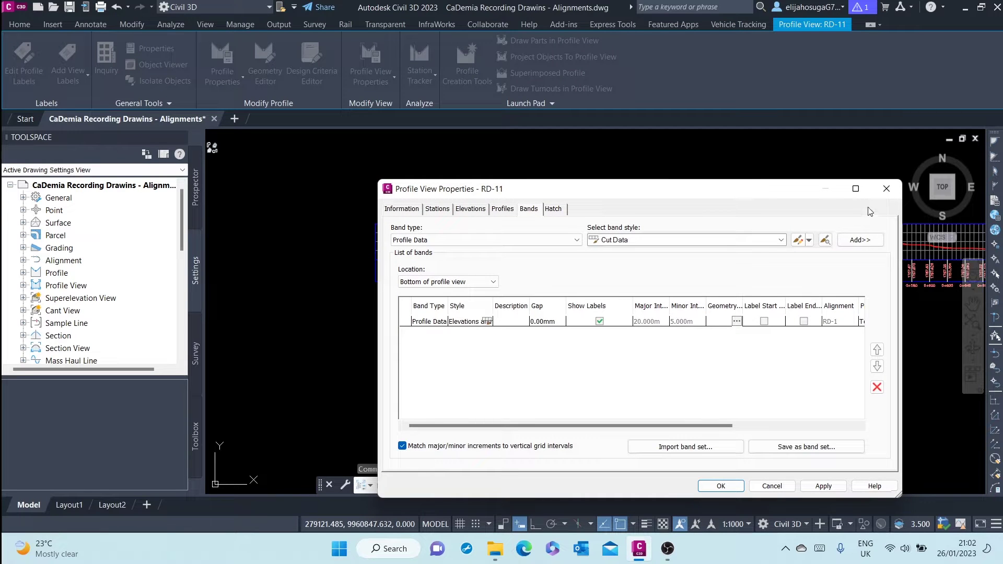
left_click(891, 189)
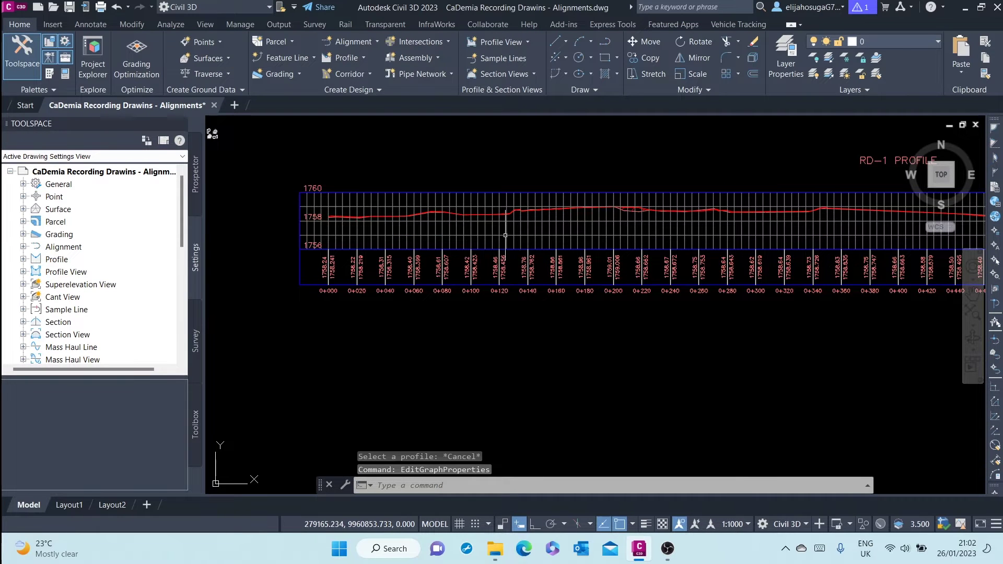
left_click(505, 235)
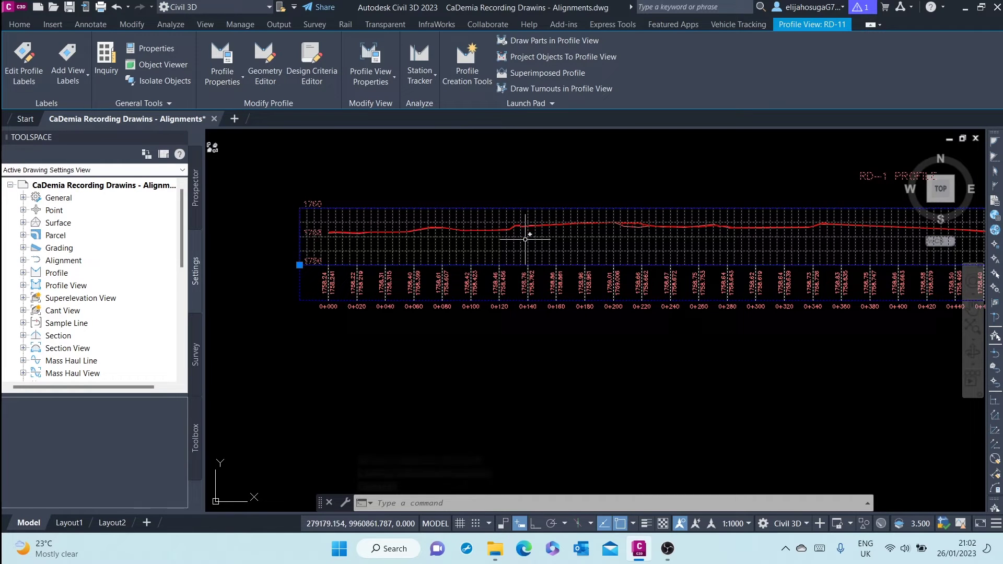
Reopen Profile View Properties on the Information tab and show the new-style options for Profile View.
middle_click_drag(525, 239, 479, 320)
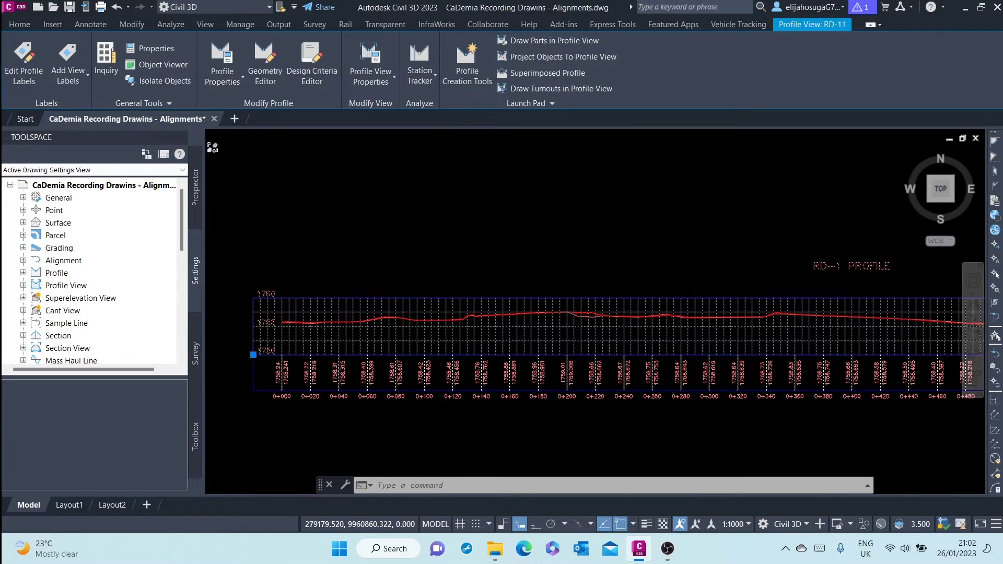
left_click(376, 77)
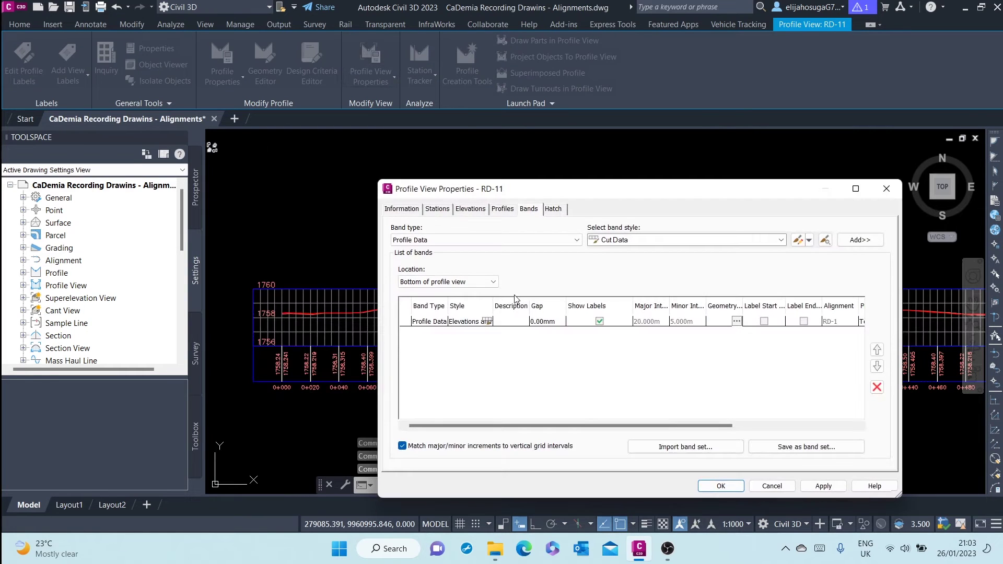
left_click(408, 208)
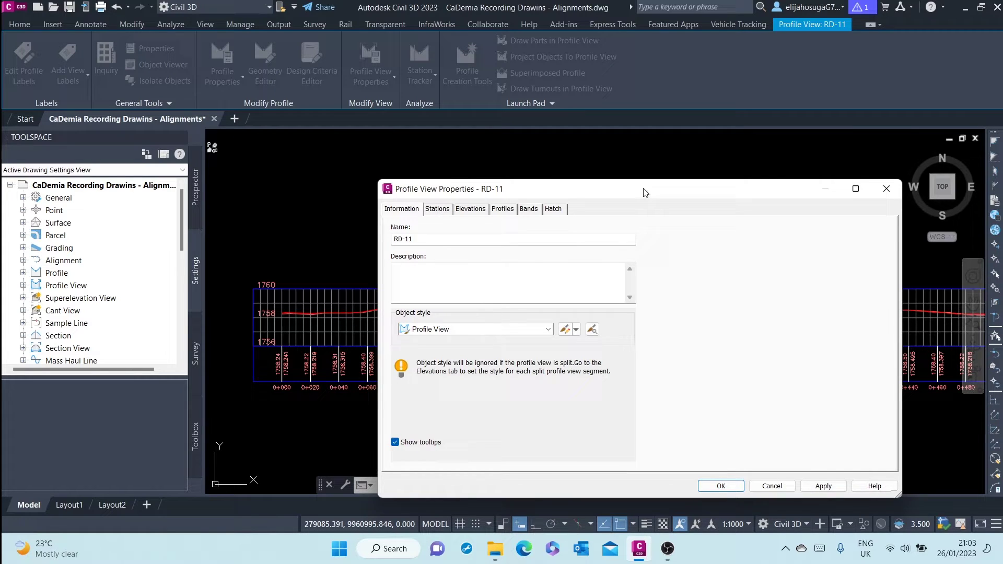
left_click_drag(644, 192, 679, 170)
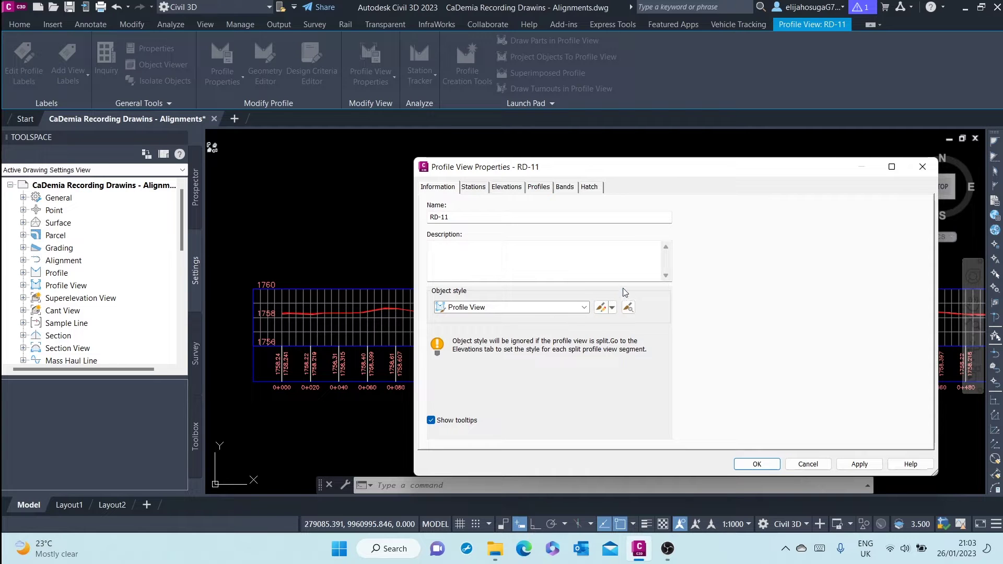
left_click(612, 308)
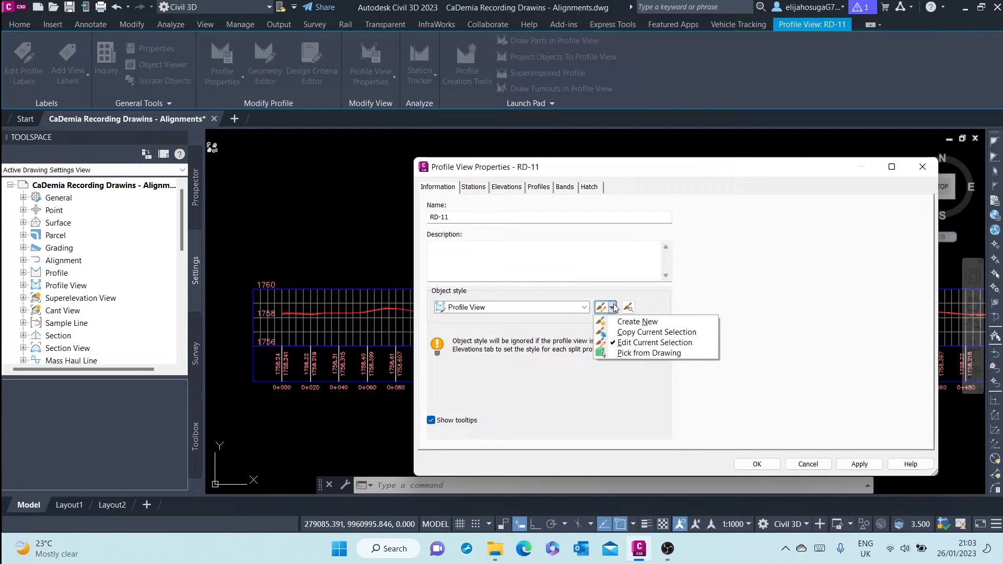
Copy the Profile View style and rename the copy 'RD-1 profile View'.
left_click(639, 332)
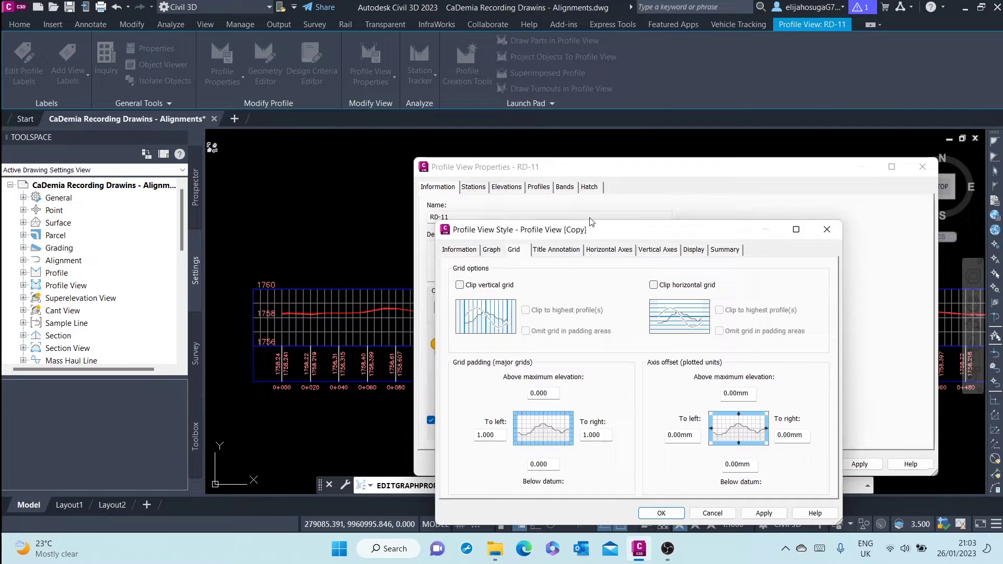
left_click_drag(625, 230, 633, 182)
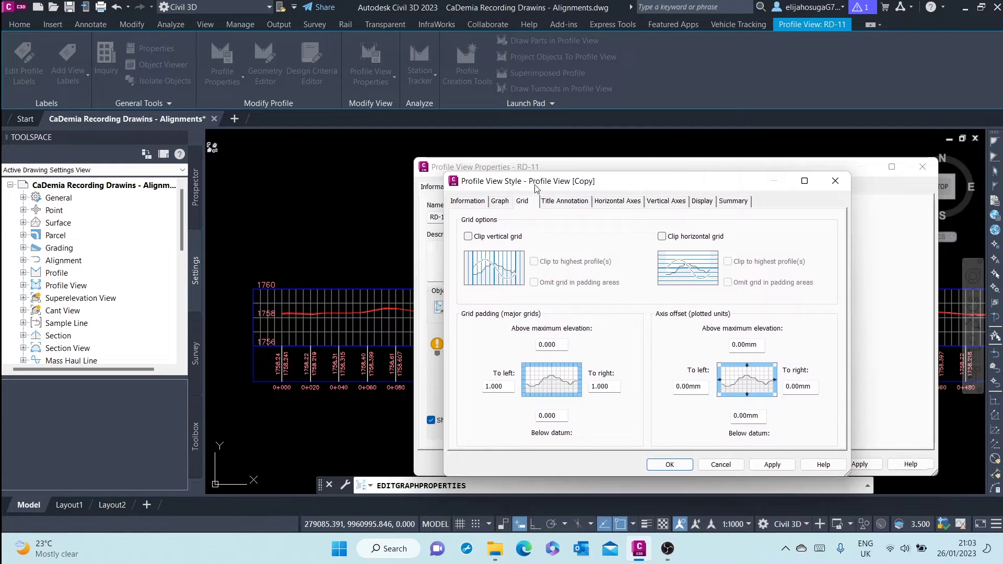
left_click(465, 204)
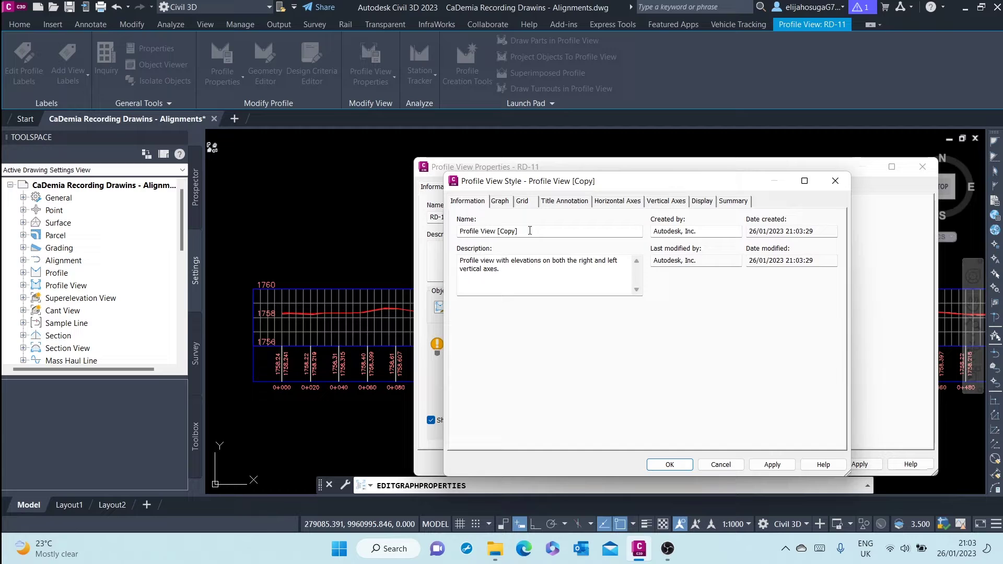
left_click_drag(529, 230, 444, 232)
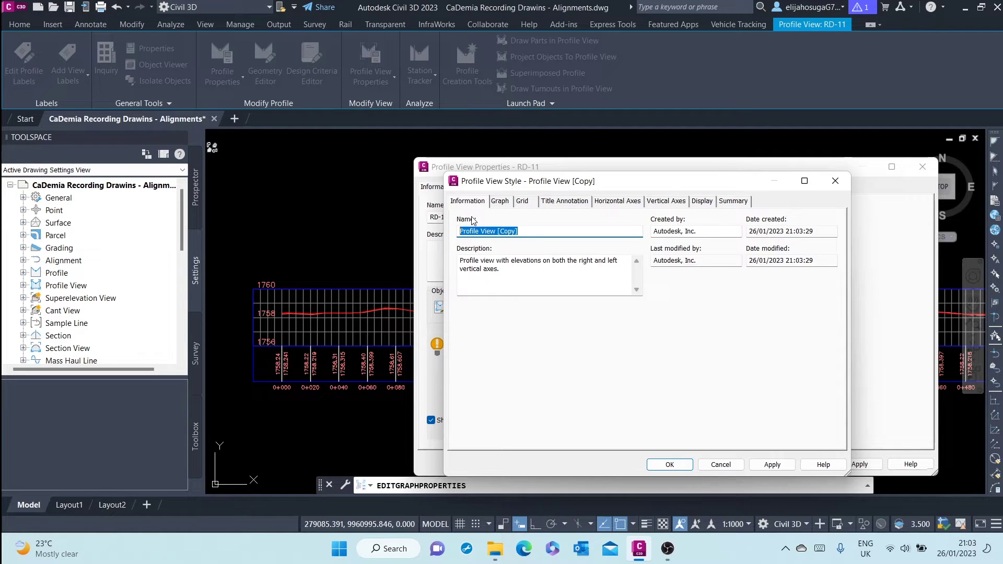
type("RD-1 p")
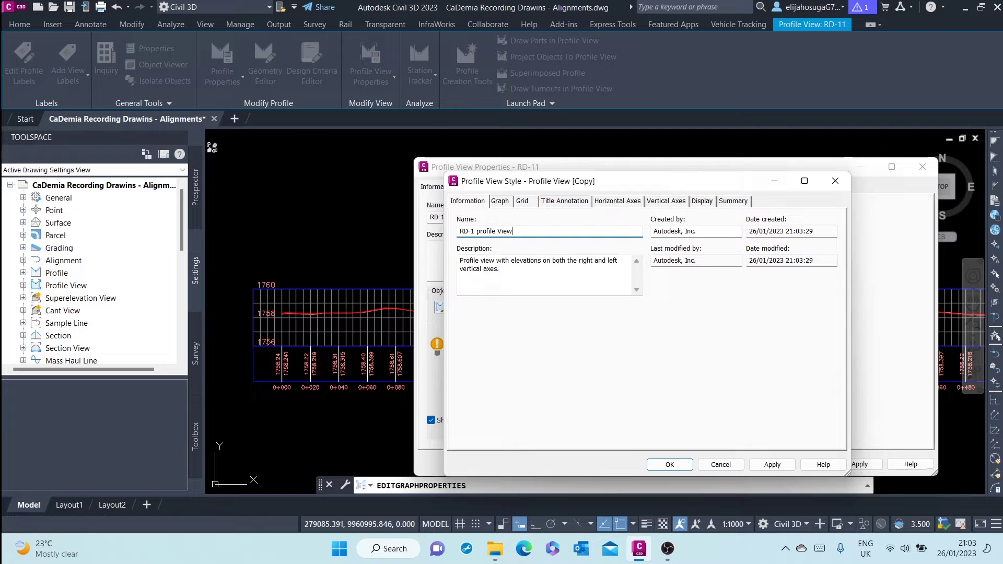
left_click(501, 202)
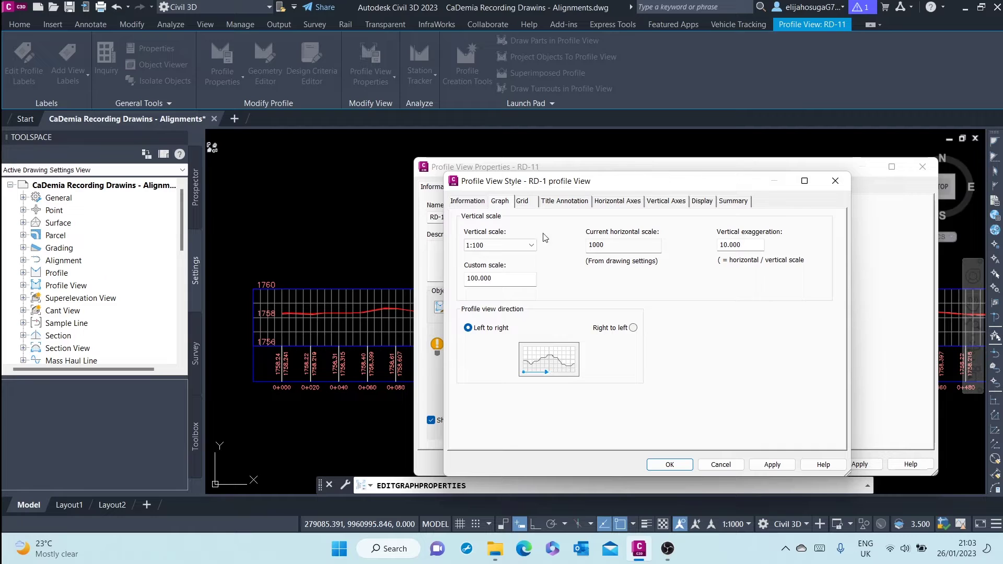
Try 1:200 and 1:100, then settle on a 1:50 vertical scale (exaggeration 20.000).
left_click(510, 248)
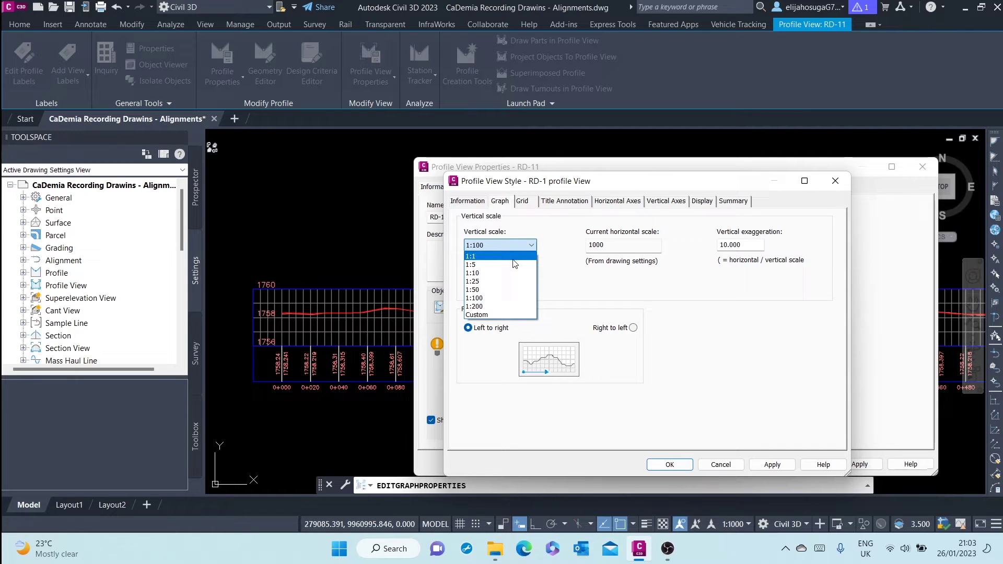
left_click(485, 307)
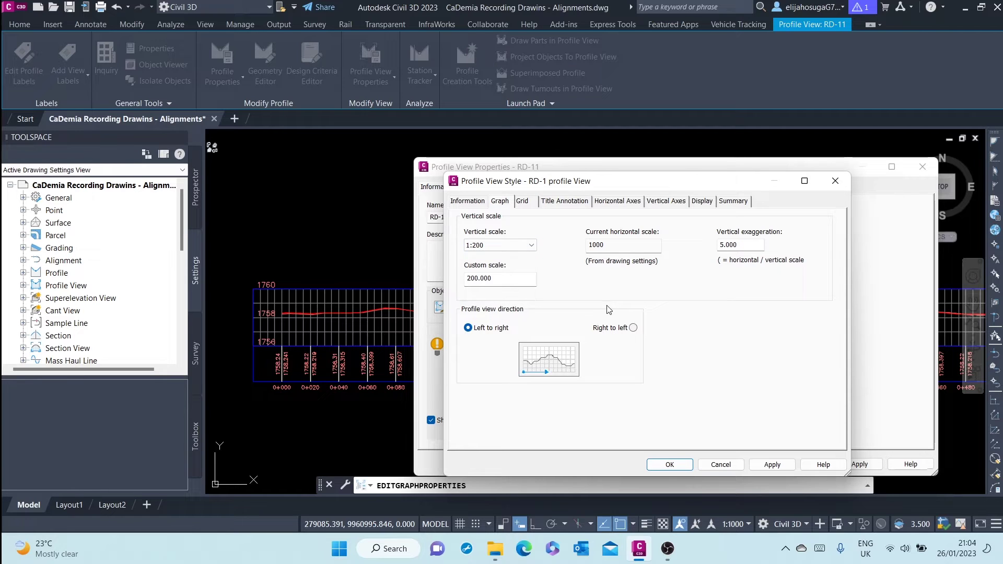
left_click(505, 248)
left_click(481, 298)
left_click(501, 245)
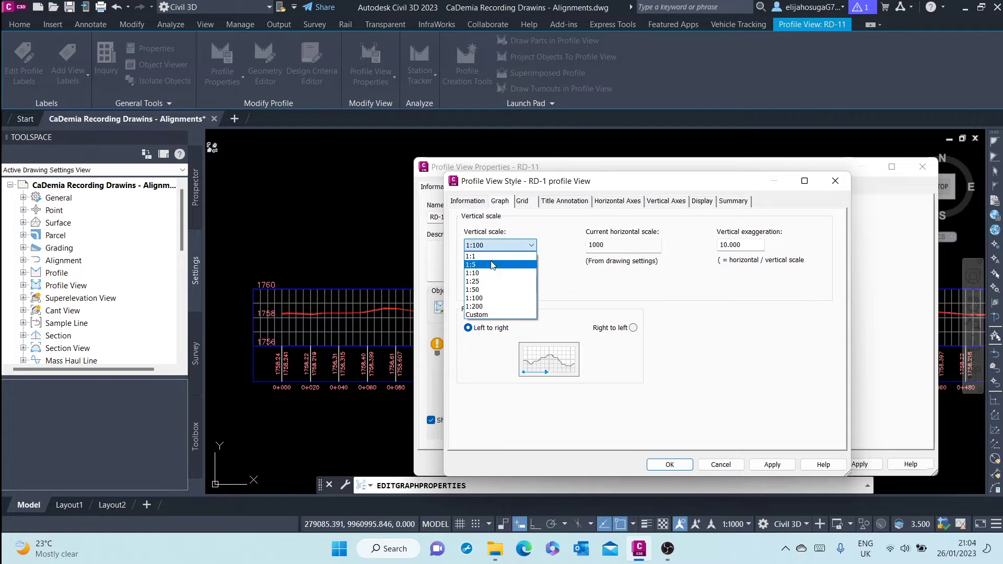
left_click(481, 290)
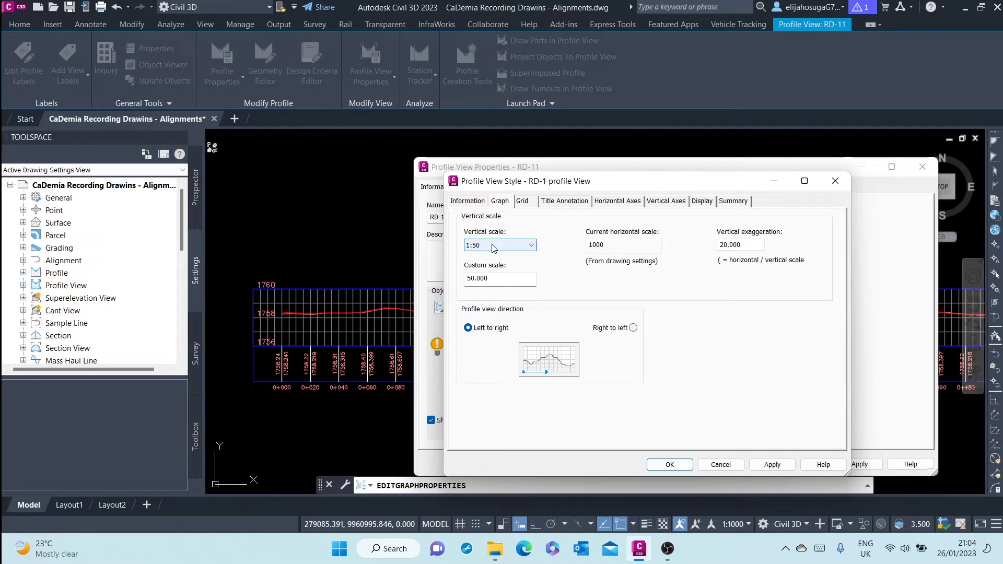
left_click(524, 202)
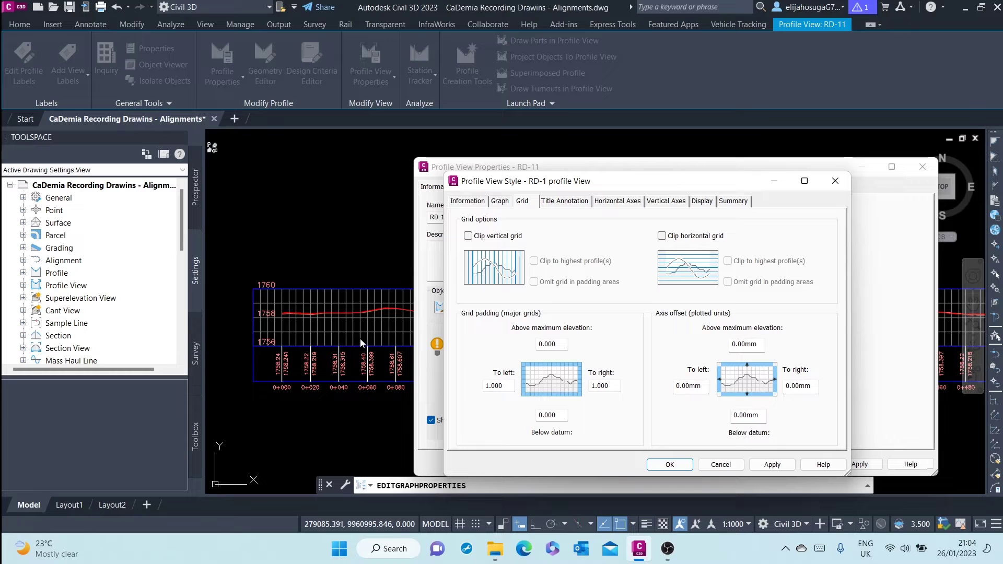
Clip both the vertical and horizontal grids to the highest profile(s).
left_click(468, 236)
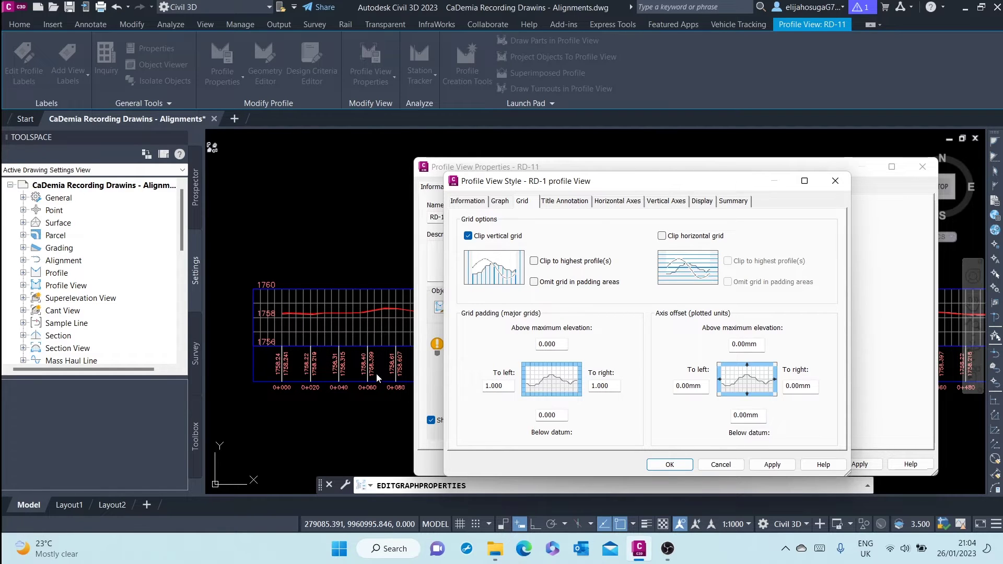
left_click(533, 260)
left_click(661, 236)
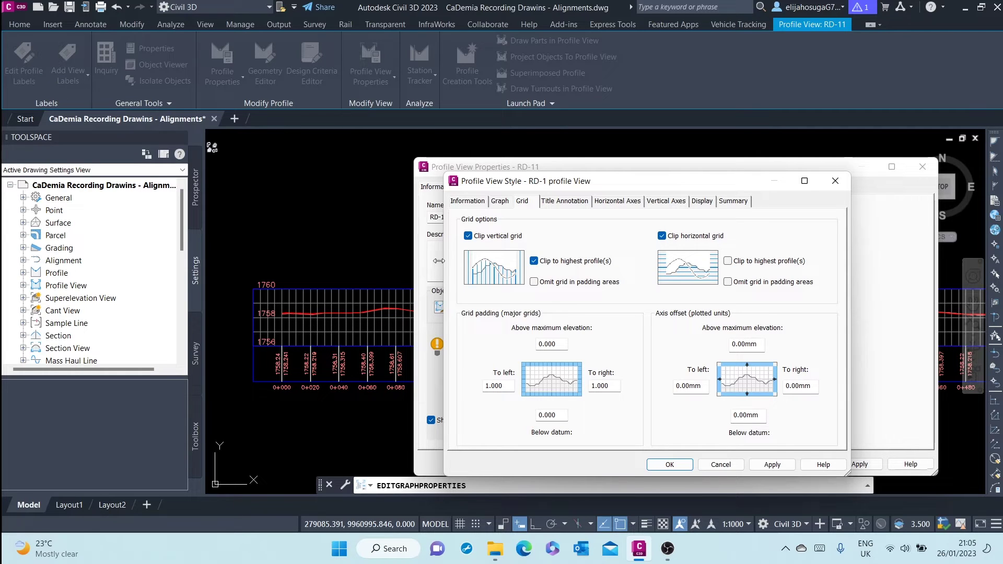
left_click(728, 261)
Set the To left and To right grid padding to 0.
left_click_drag(503, 386, 490, 385)
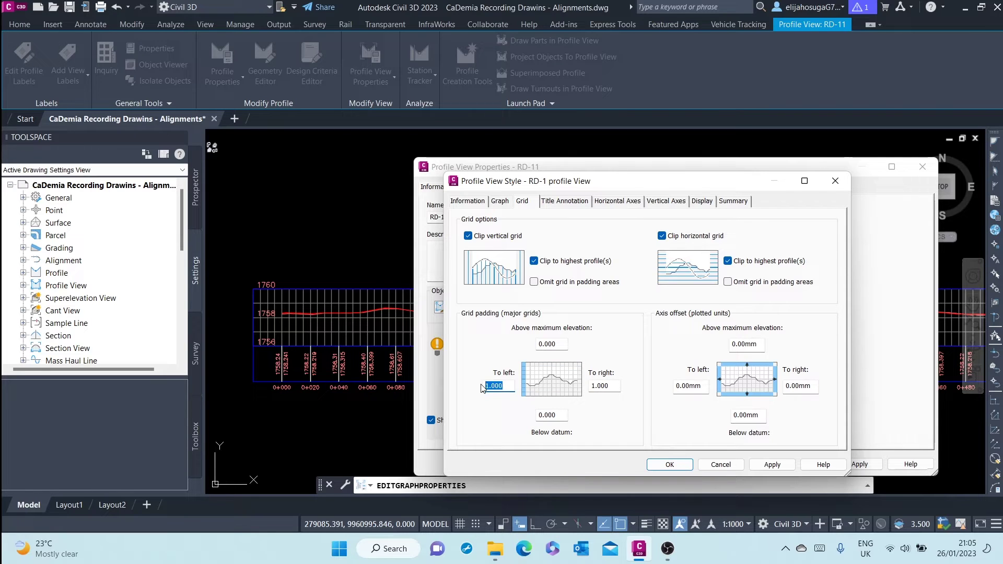
type("0")
key("Tab")
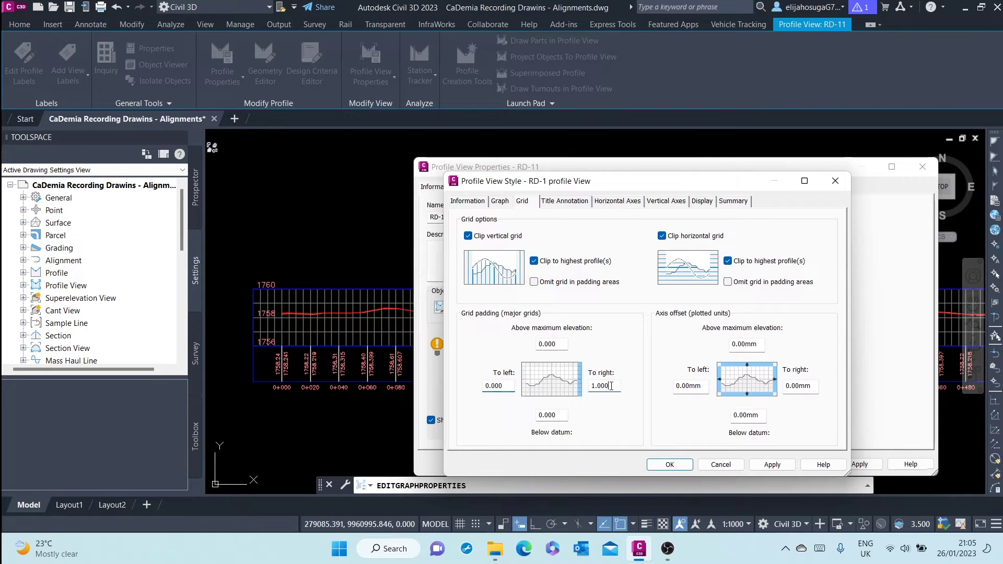
type("0")
Review the top, left, right and bottom axis titles, leaving the '<[Parent Alignment(CP)]> PROFILE' title unchanged.
left_click(564, 202)
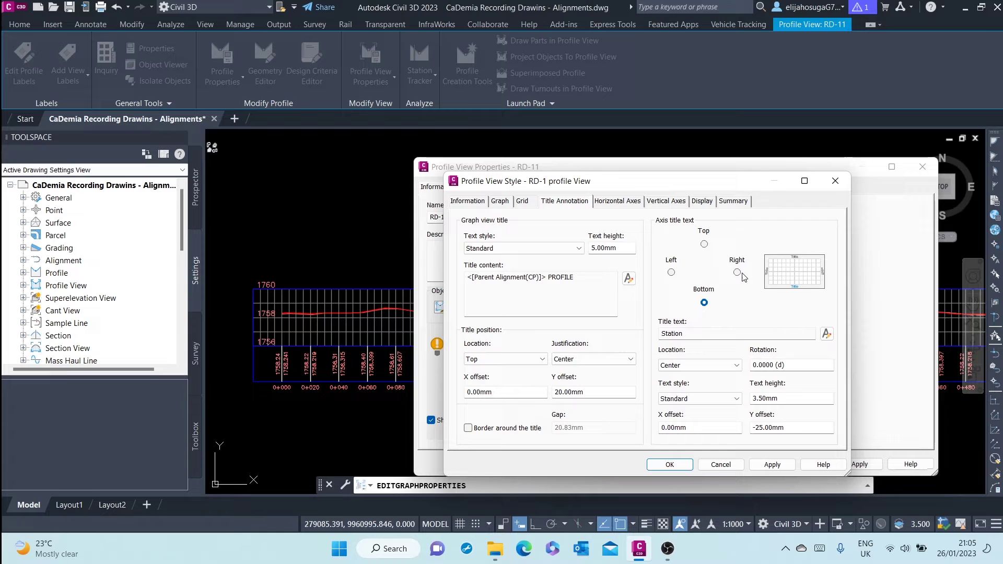
left_click(704, 244)
left_click(671, 272)
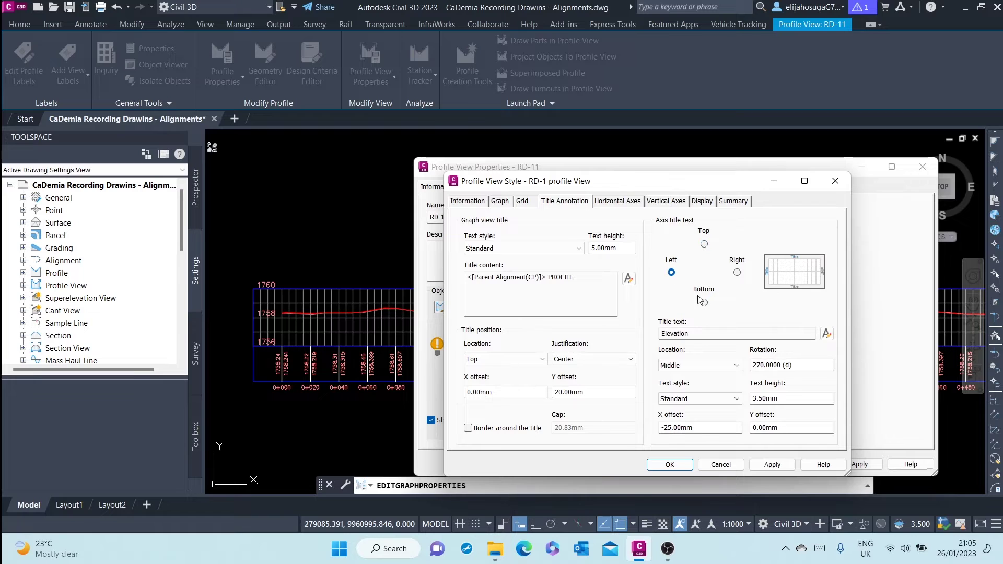
left_click(736, 272)
left_click(703, 244)
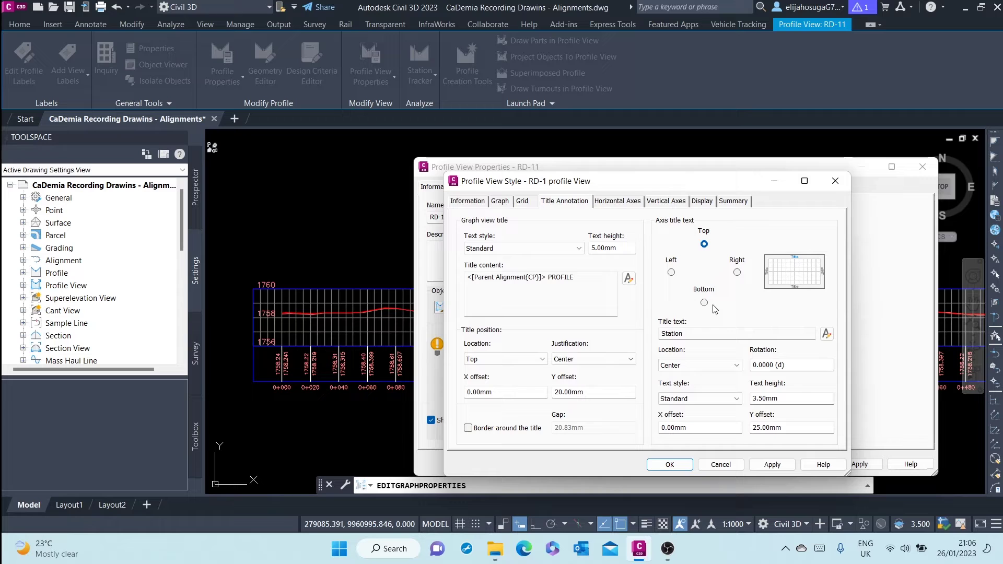
left_click(737, 273)
left_click(671, 272)
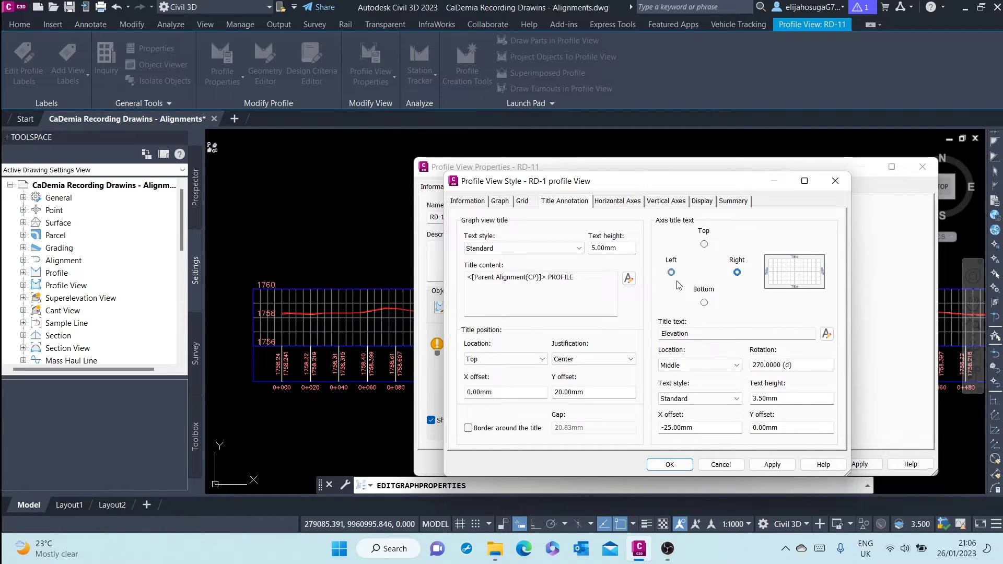
left_click(704, 302)
left_click(704, 244)
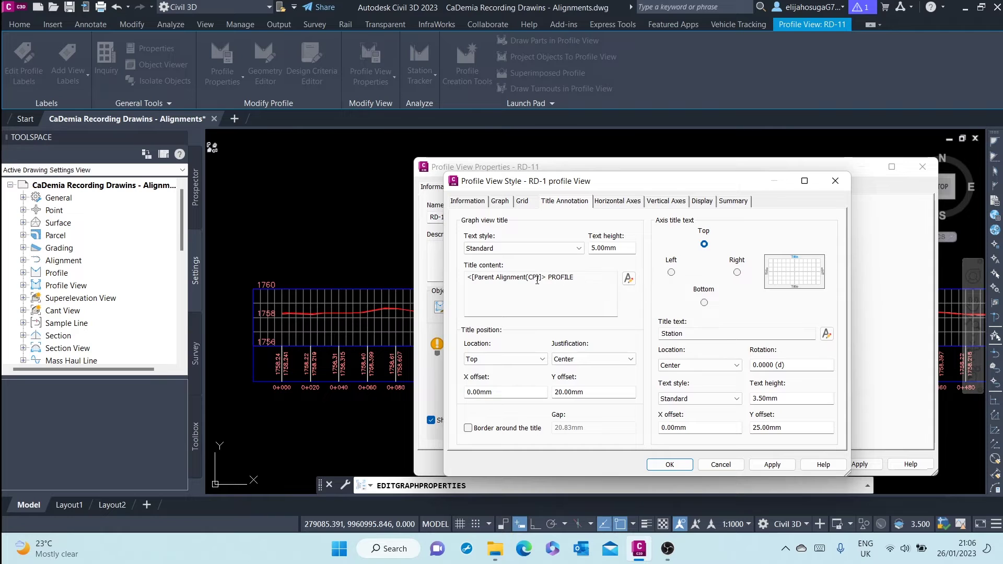
left_click_drag(539, 275, 467, 277)
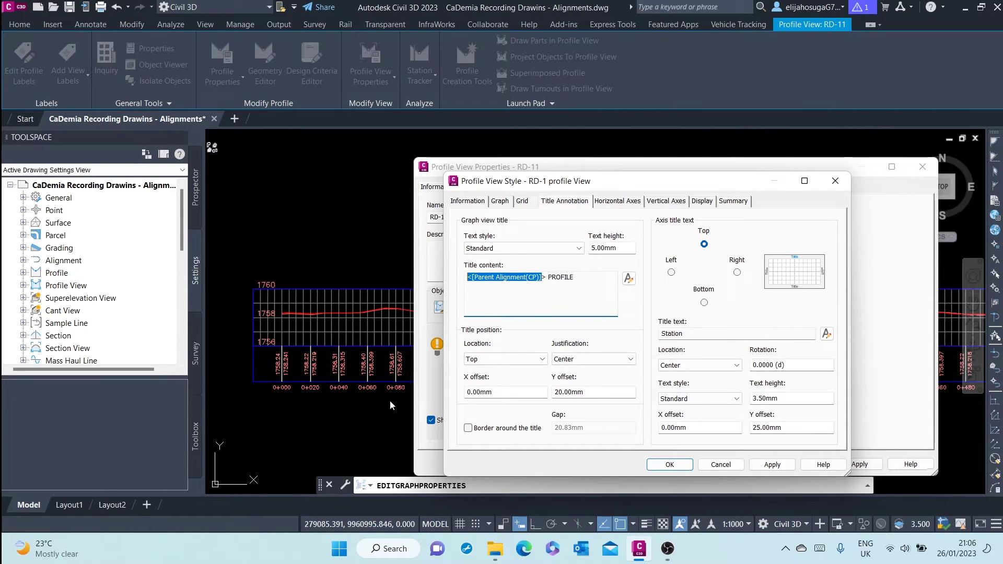
left_click(592, 330)
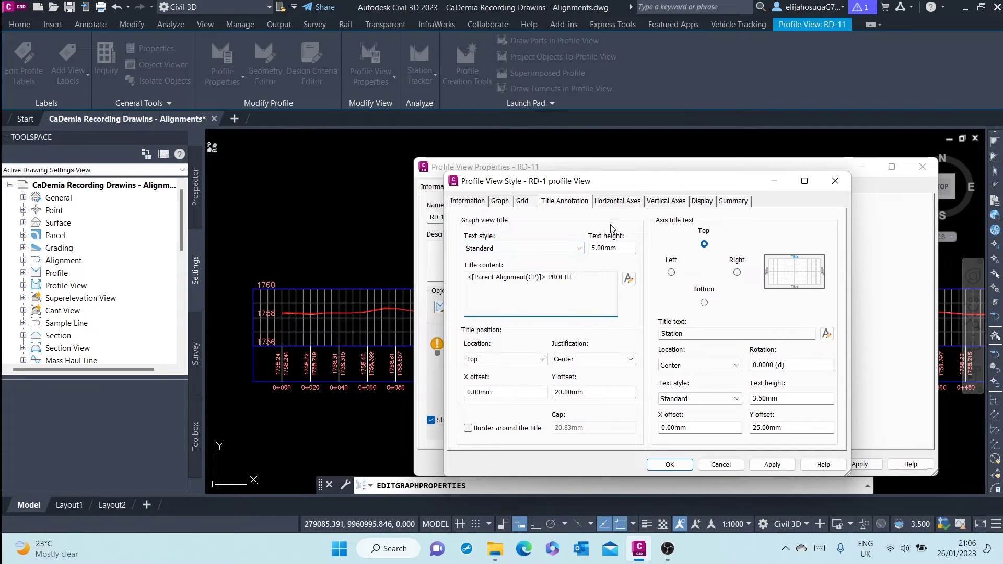
Check the top and bottom horizontal axis tick settings without changing them.
left_click(616, 202)
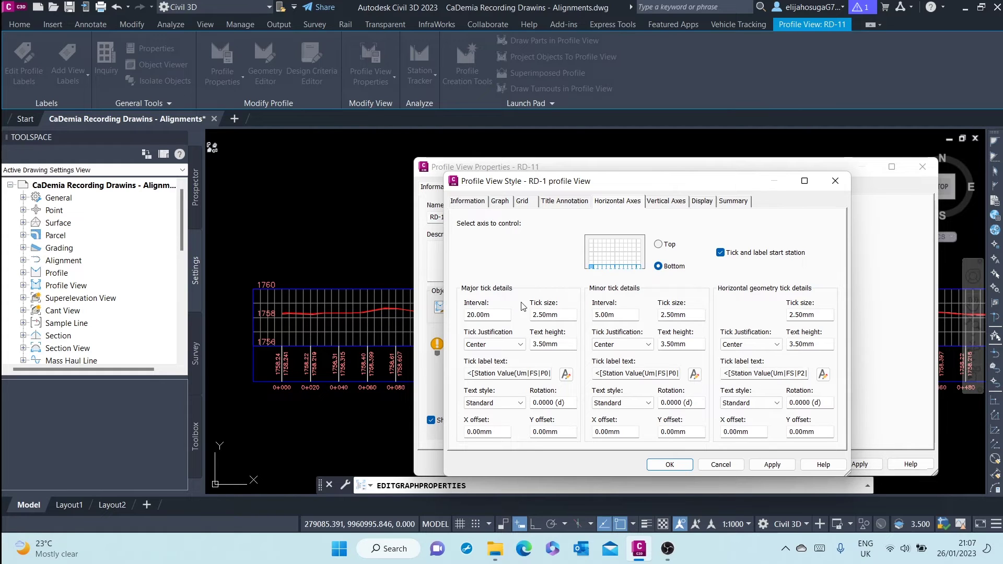
left_click(659, 244)
left_click(658, 267)
left_click(665, 203)
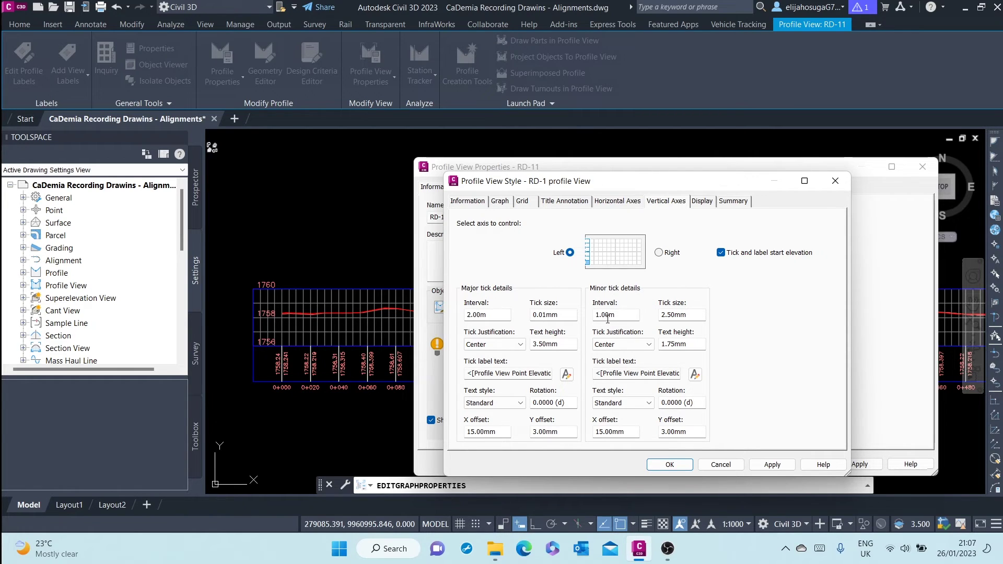
Set the left vertical axis ticks to a major interval of 1 and minor of 0.5.
left_click_drag(488, 315, 451, 320)
type("1")
left_click_drag(638, 314, 585, 312)
type("0")
Set the right vertical axis ticks to a major interval of 1 and minor of 0.5.
left_click(659, 252)
left_click(481, 313)
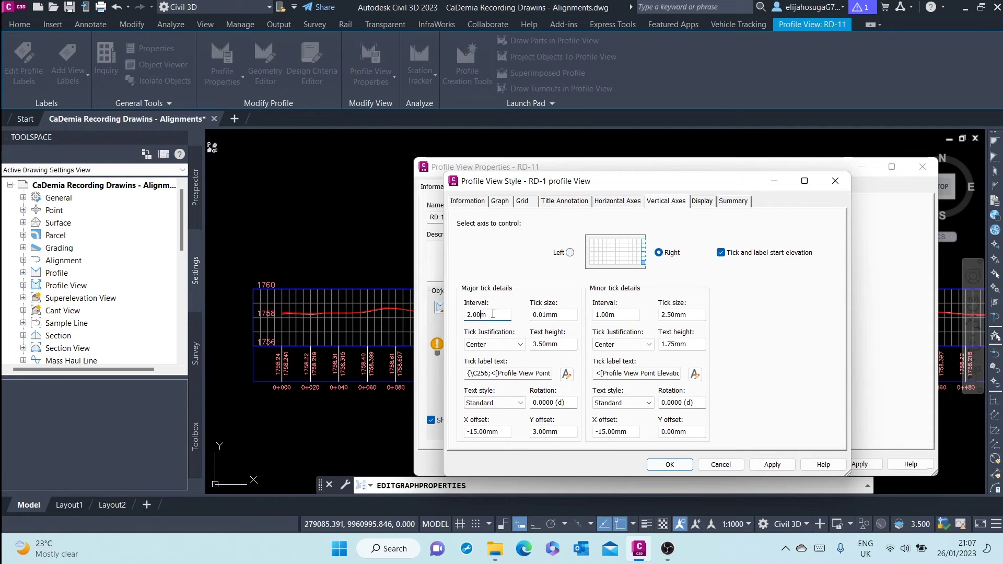
left_click_drag(492, 314, 455, 316)
type("1")
left_click_drag(621, 315, 582, 306)
type("0.5")
left_click(701, 201)
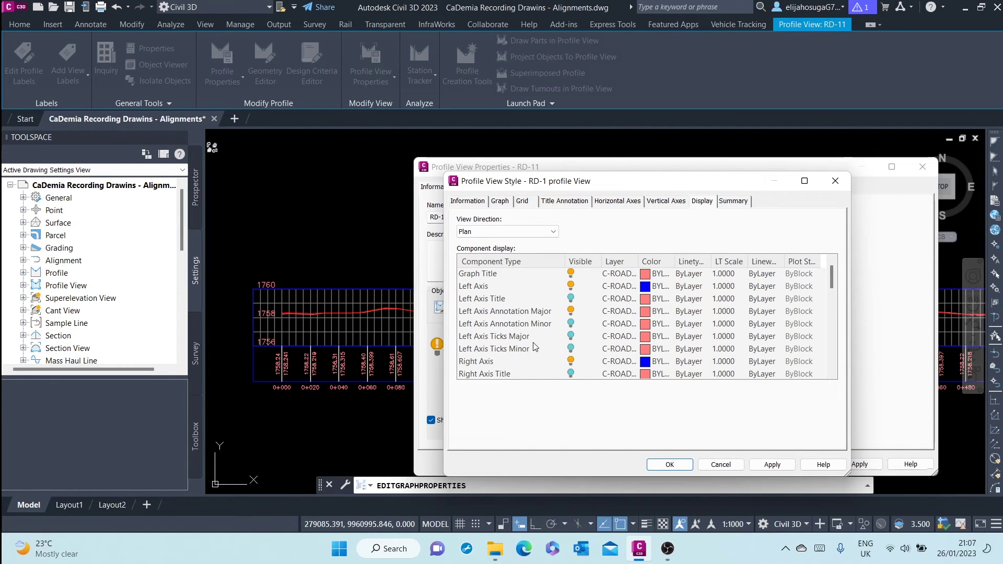
Turn off the Grid Horizontal Minor and Grid Vertical Minor components.
scroll(535, 346, "down", 8)
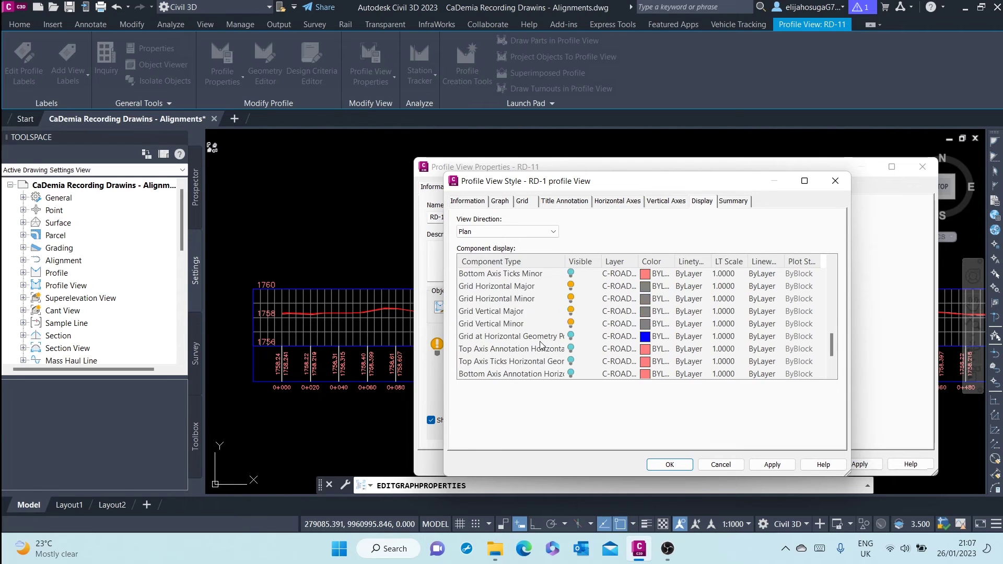
scroll(540, 340, "down", 1)
scroll(540, 341, "up", 2)
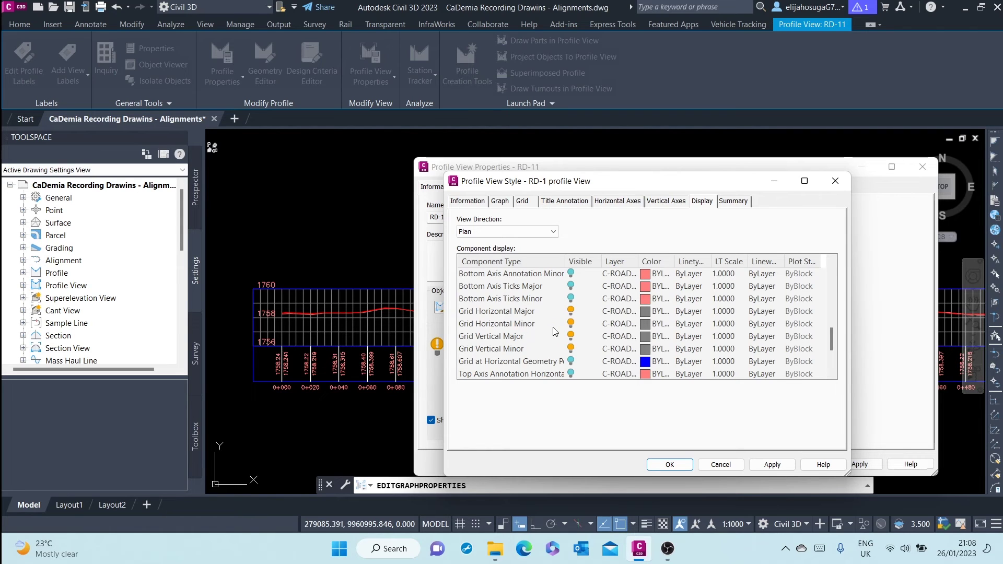
left_click(570, 324)
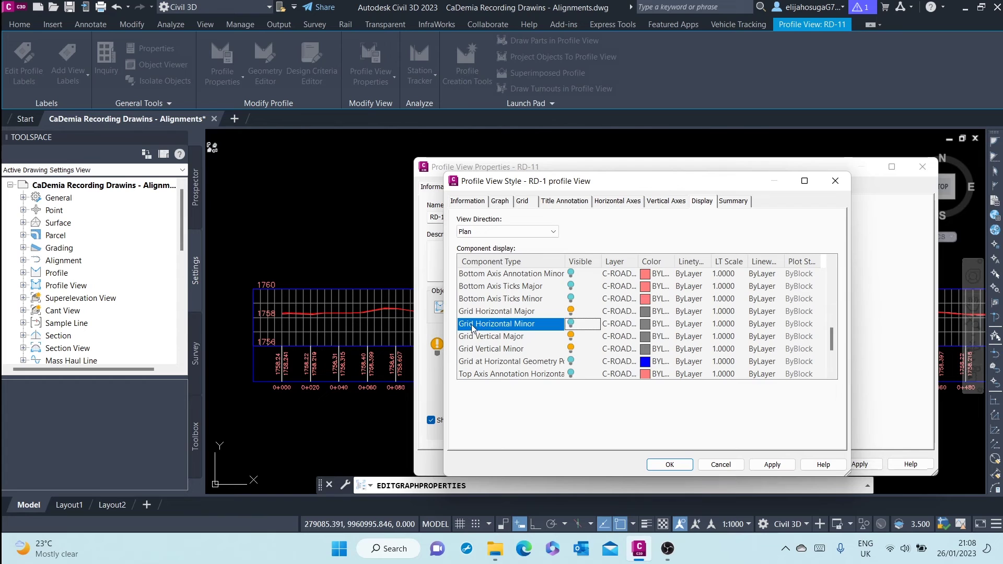
left_click(571, 349)
scroll(528, 341, "up", 5)
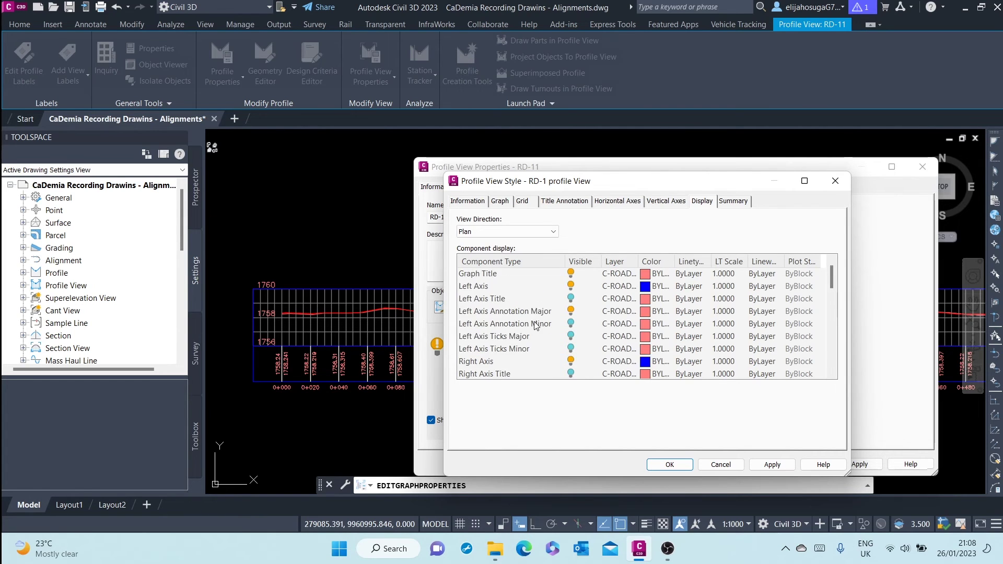
scroll(536, 325, "down", 1)
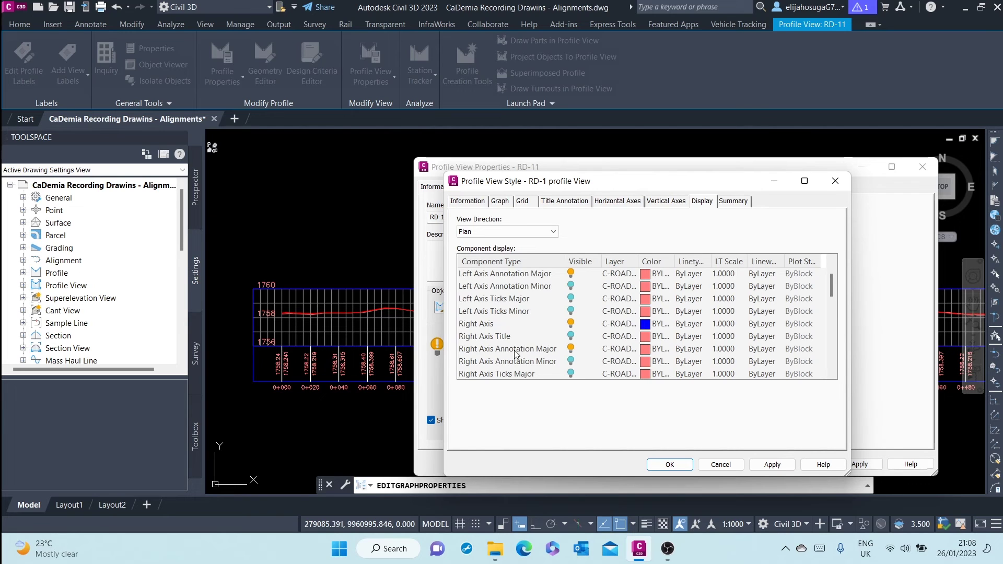
scroll(573, 340, "up", 1)
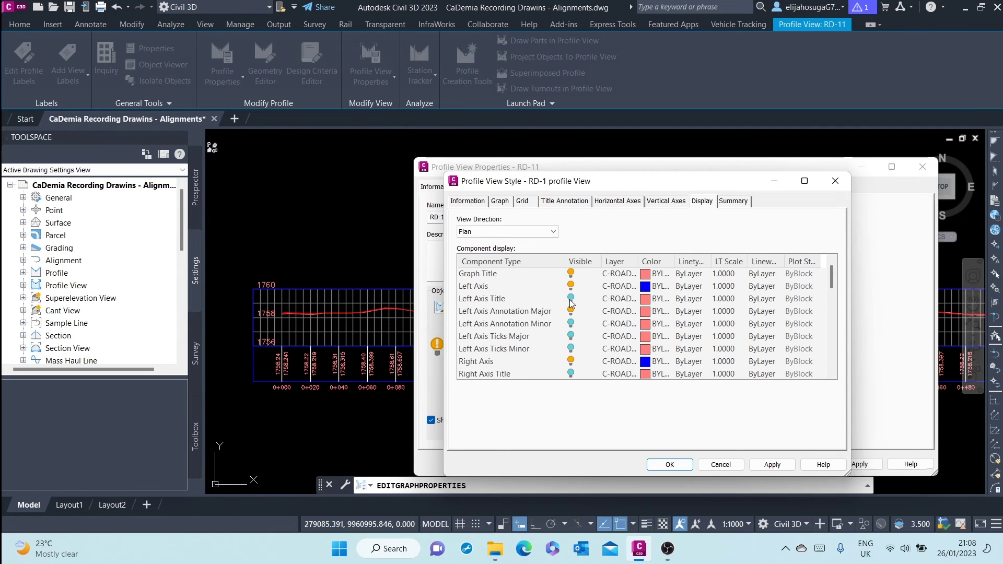
scroll(571, 291, "down", 8)
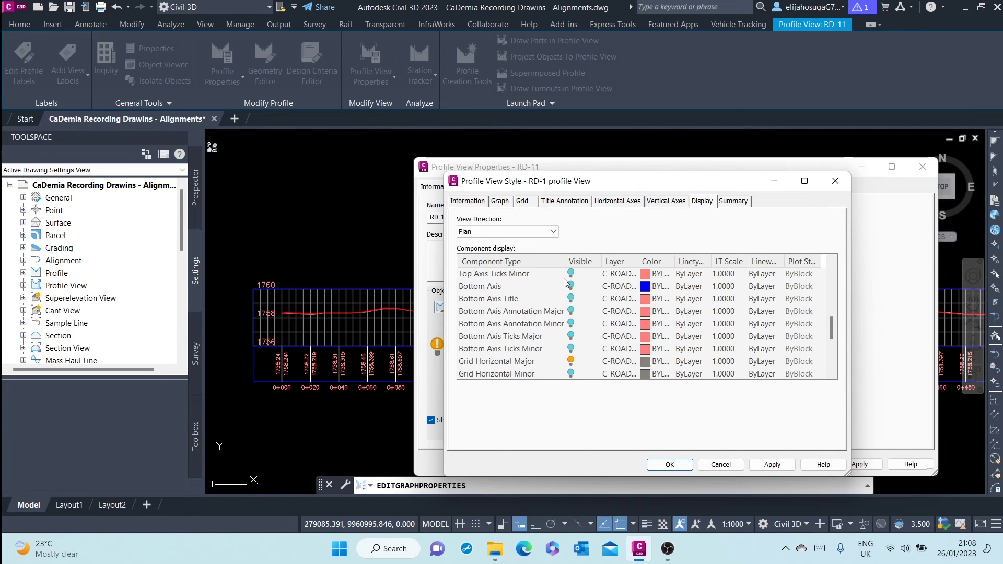
left_click(572, 323)
Turn off the Top Axis component so only major grids and remaining axes show.
scroll(533, 326, "down", 2)
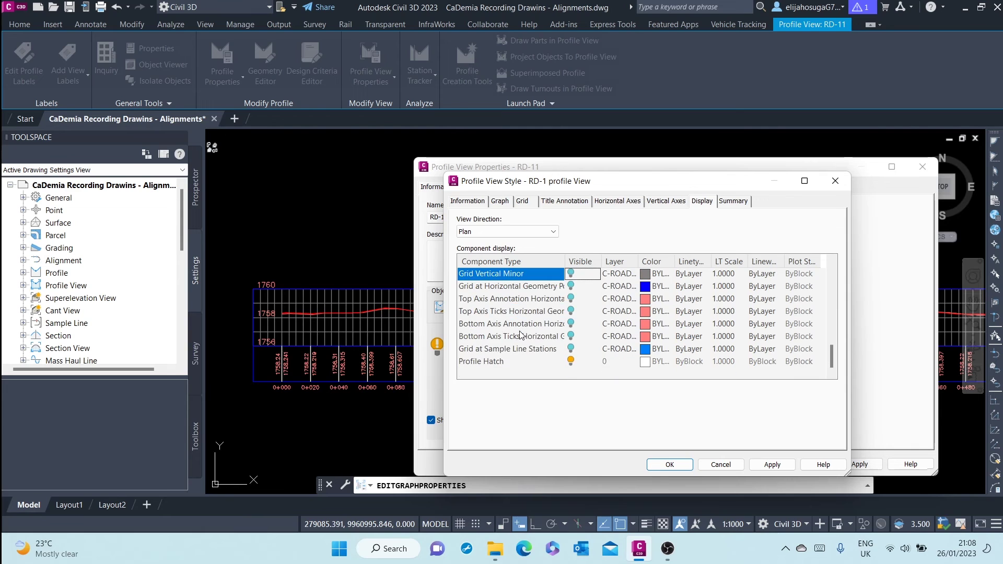
scroll(575, 365, "up", 8)
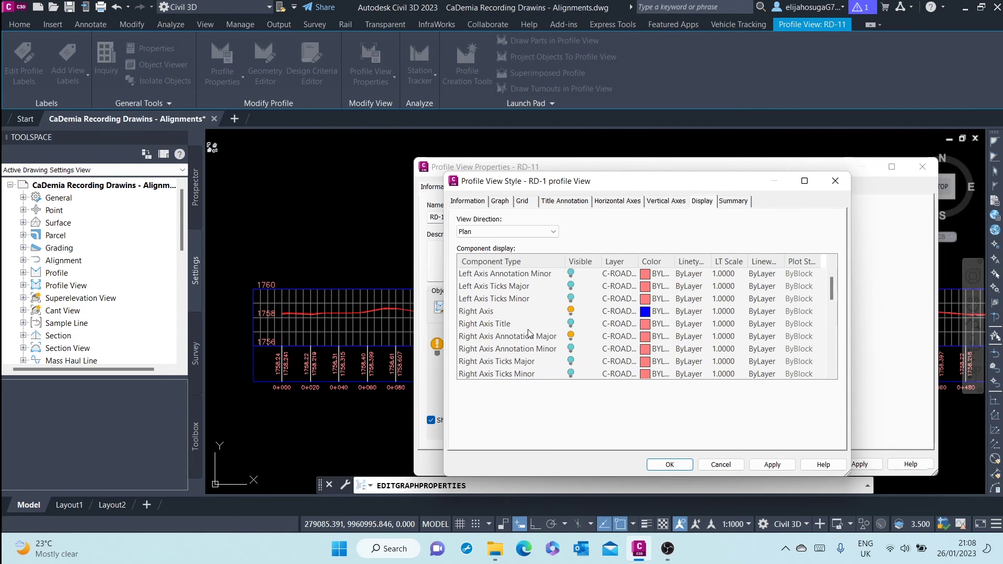
scroll(553, 329, "down", 8)
scroll(529, 332, "up", 1)
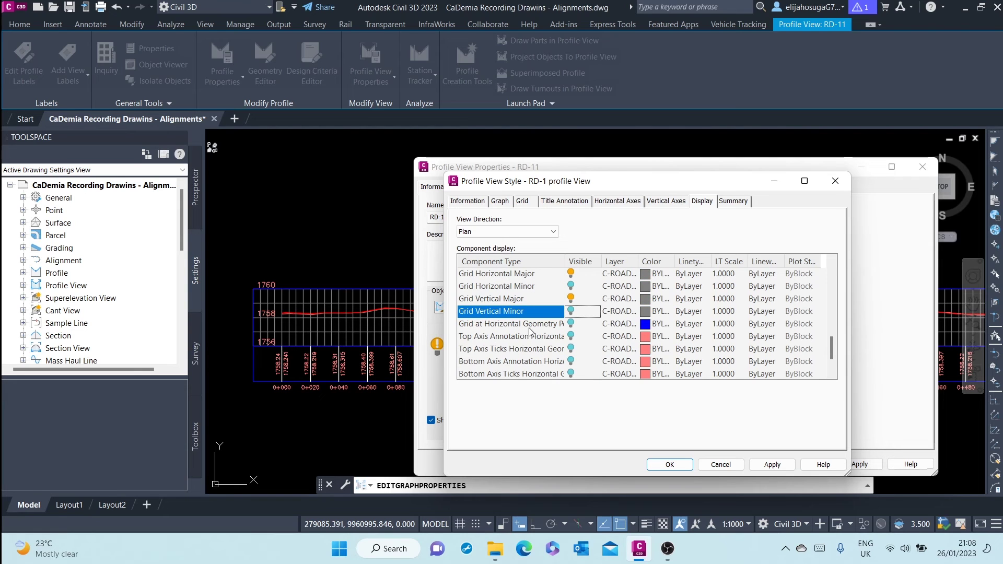
scroll(530, 333, "up", 1)
scroll(543, 325, "down", 2)
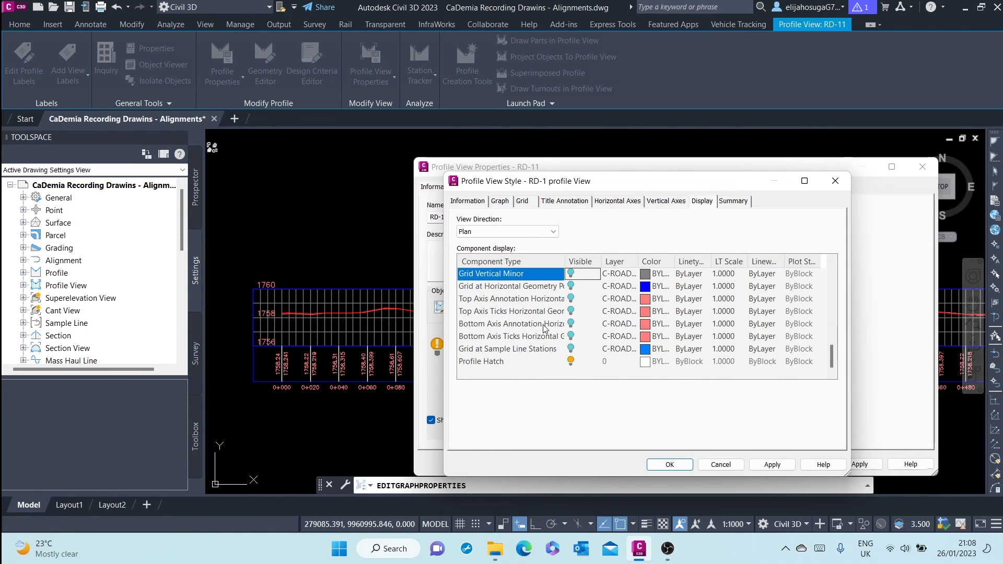
scroll(543, 327, "up", 4)
scroll(544, 330, "down", 1)
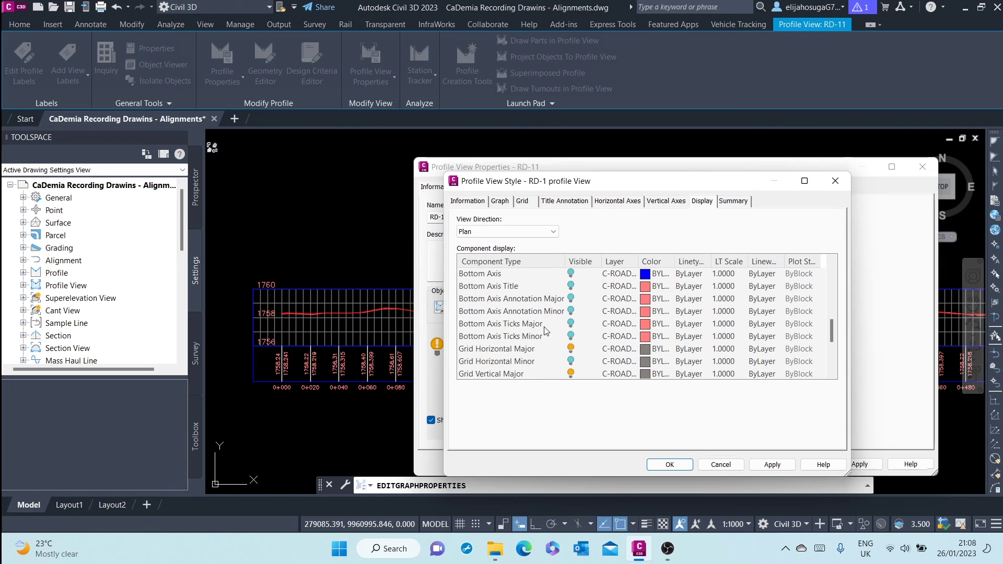
scroll(547, 330, "up", 4)
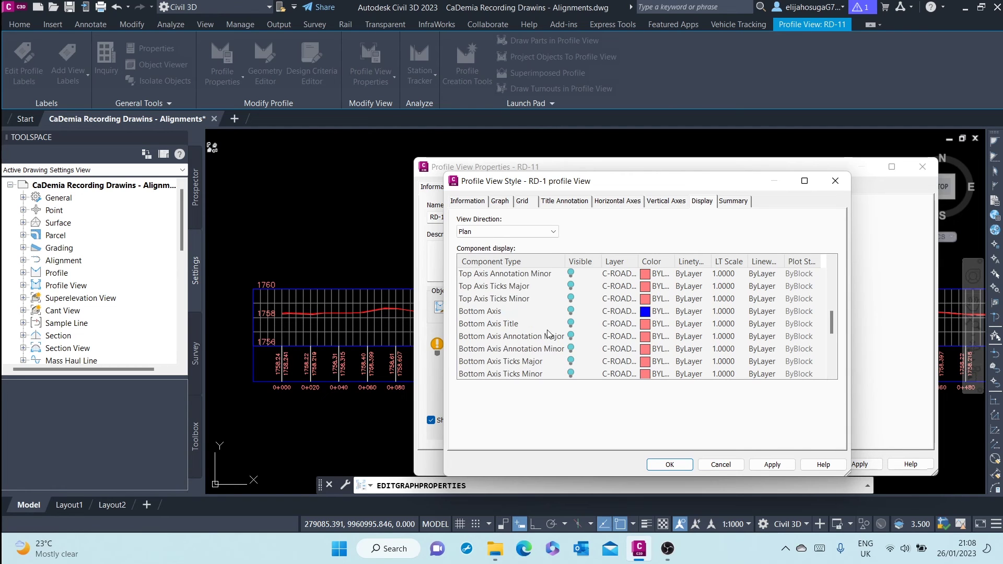
scroll(547, 335, "up", 1)
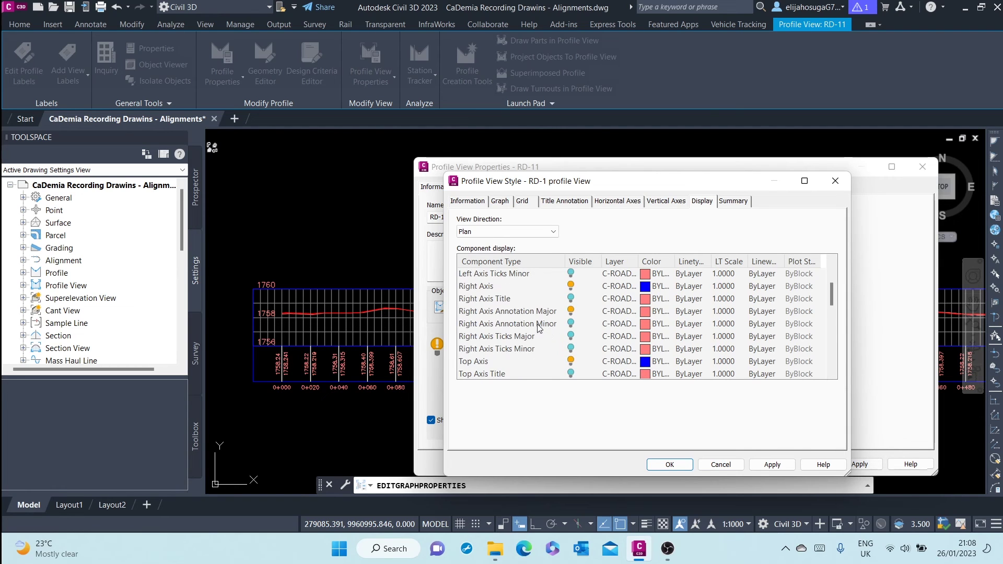
scroll(535, 326, "down", 2)
scroll(537, 332, "up", 4)
left_click(570, 361)
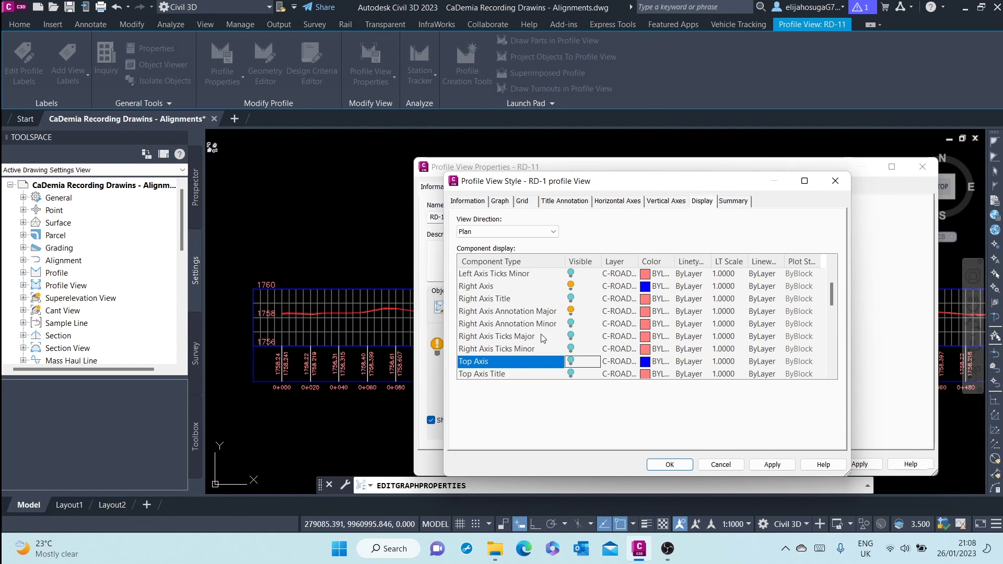
scroll(542, 339, "down", 6)
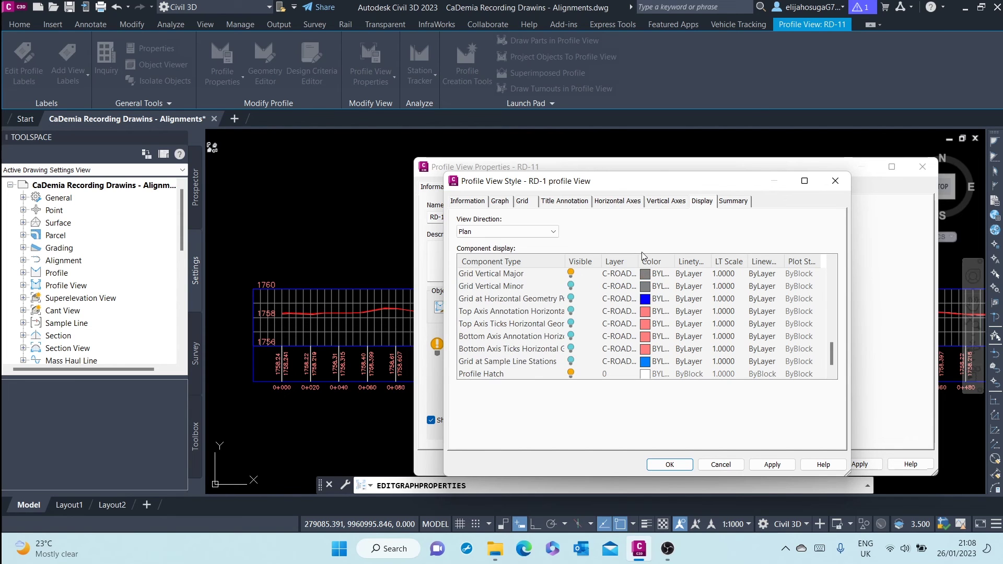
Review the style summary, close the editor, and apply 'RD-1 profile View' to profile view RD-11.
left_click(733, 203)
left_click(700, 203)
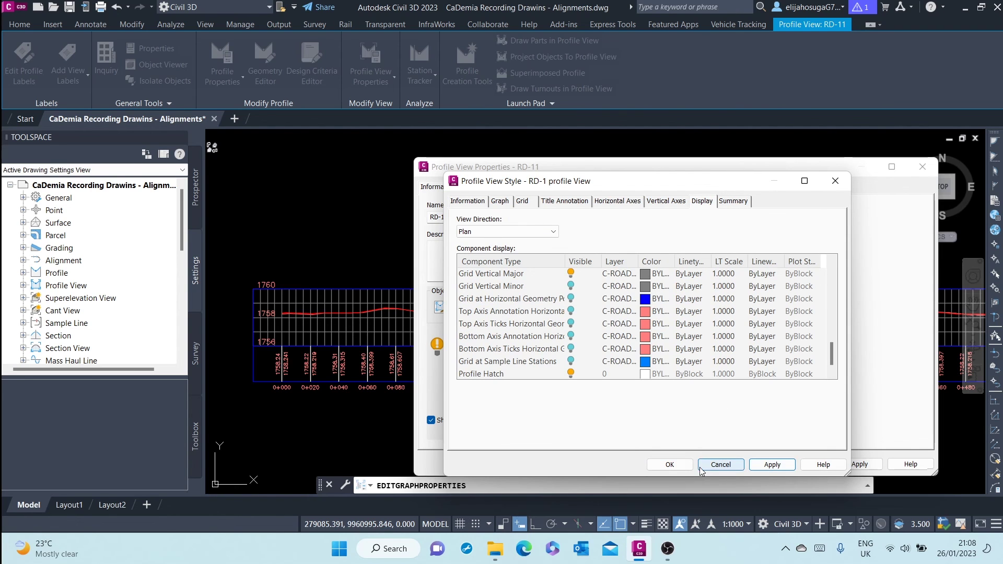
left_click(720, 465)
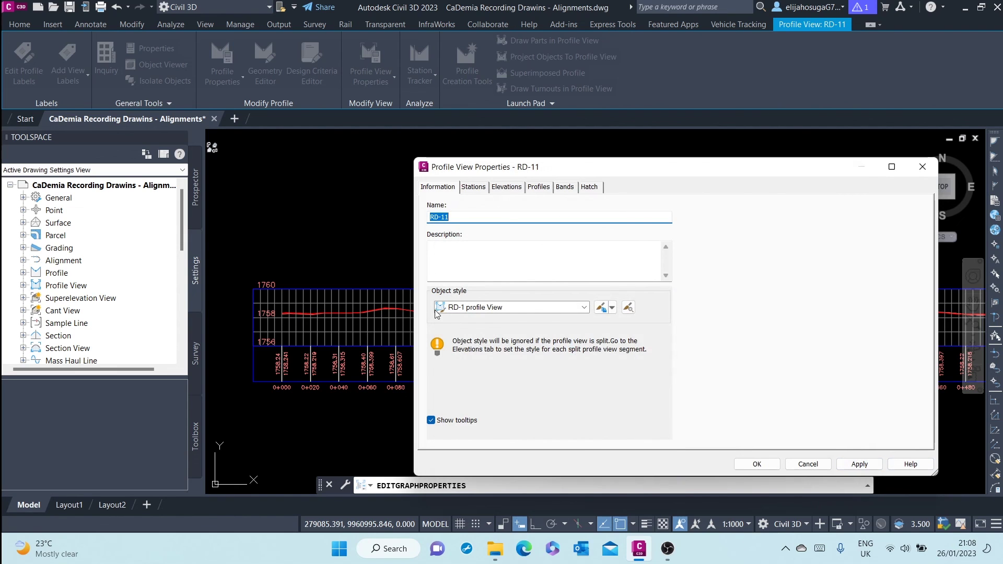
left_click(859, 464)
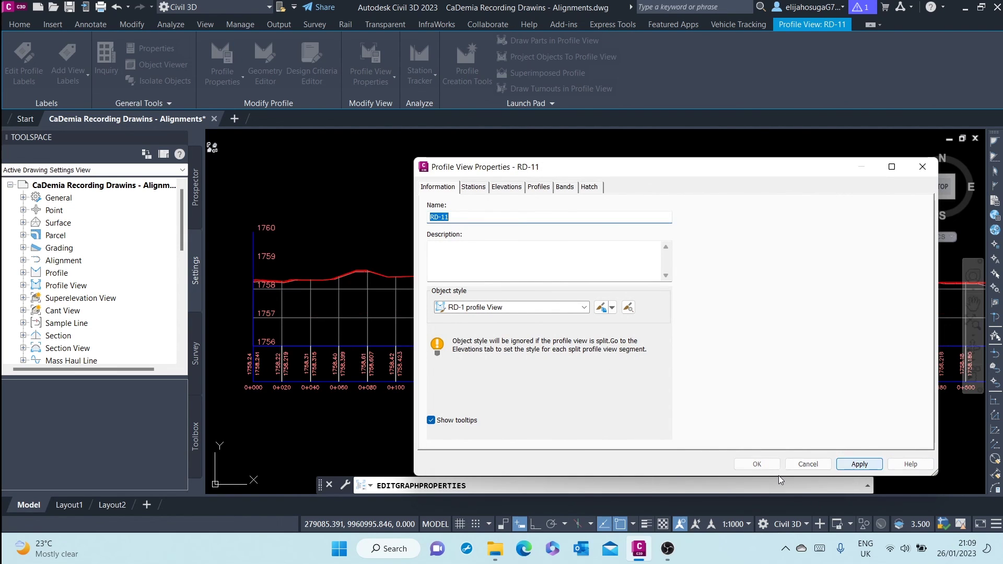
Accept the RD-11 properties and frame stations 0+020 to 0+480 with elevation labels 1756–1760.
left_click(757, 463)
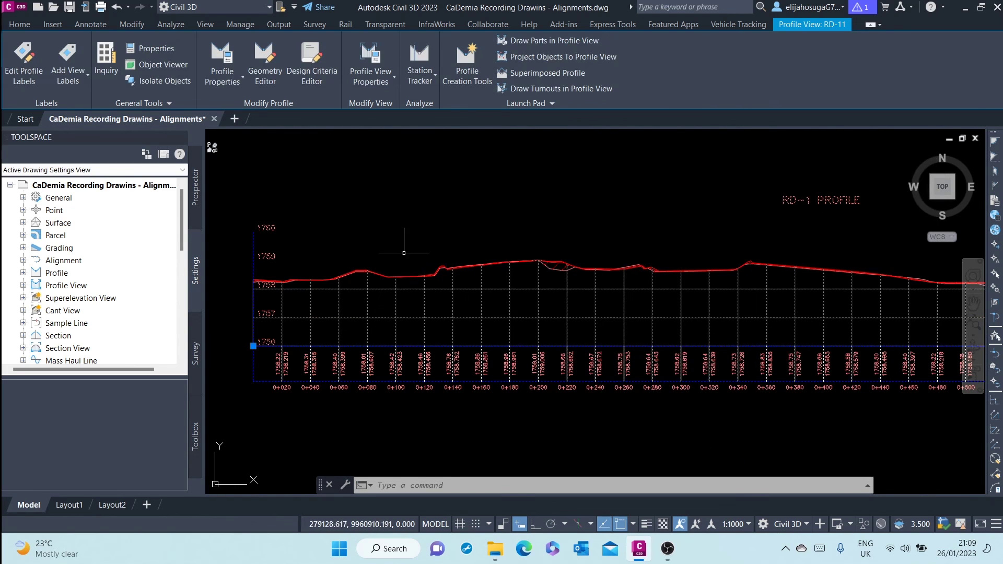
scroll(402, 250, "down", 1)
scroll(493, 260, "up", 3)
scroll(493, 260, "down", 3)
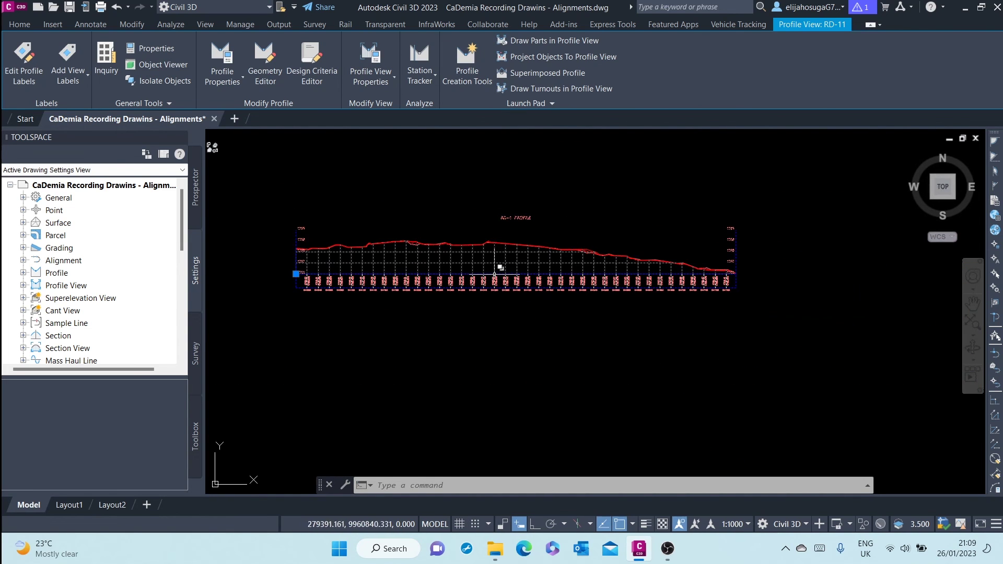
scroll(510, 258, "up", 2)
middle_click_drag(510, 258, 528, 277)
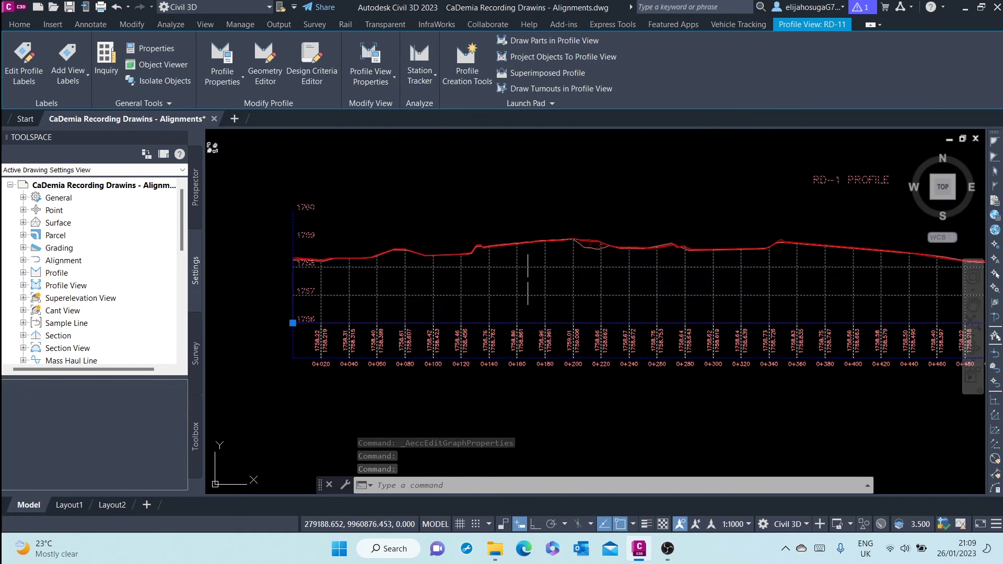
key("Escape")
scroll(573, 280, "down", 1)
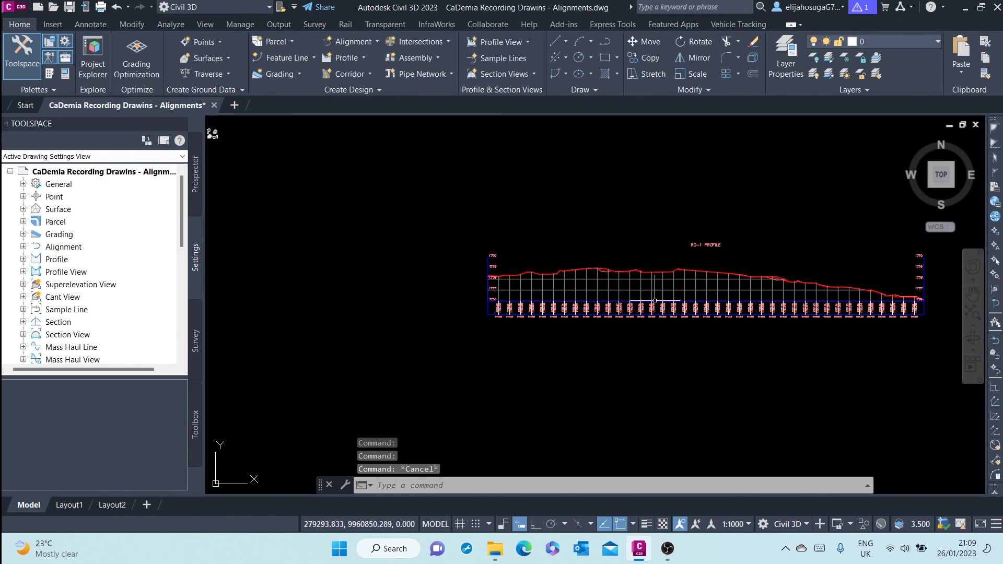
scroll(604, 276, "up", 3)
scroll(604, 276, "down", 4)
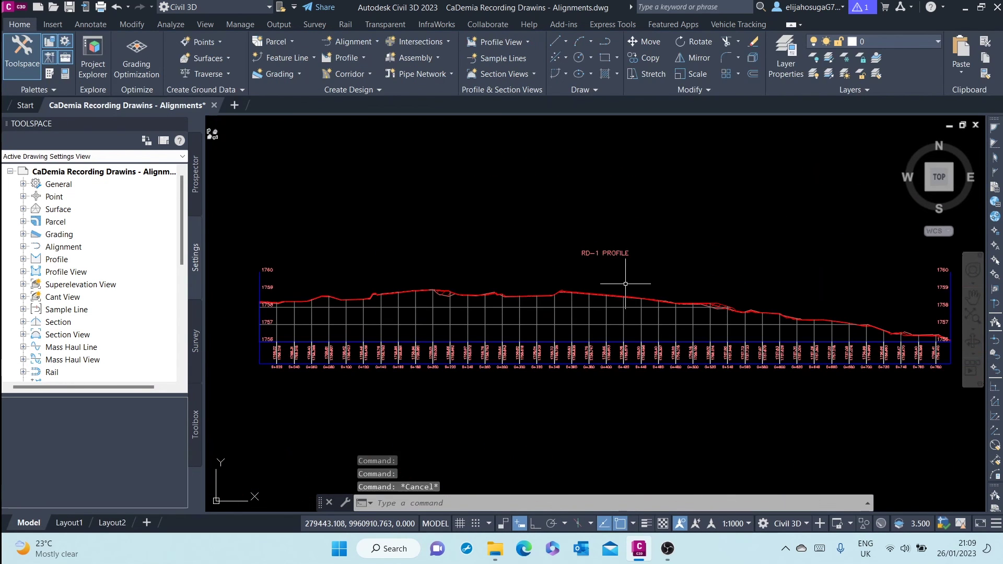